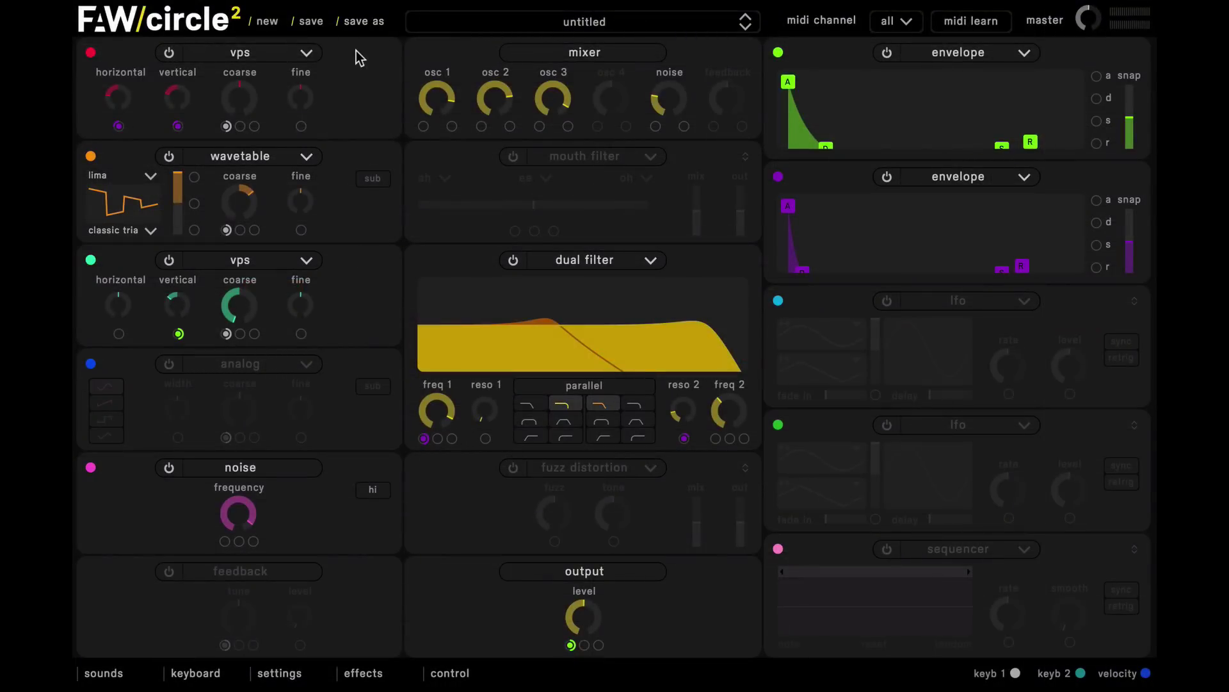
- Load the init patch and lower VPS 1 horizontal to about 25% and vertical to about 32%
click(267, 24)
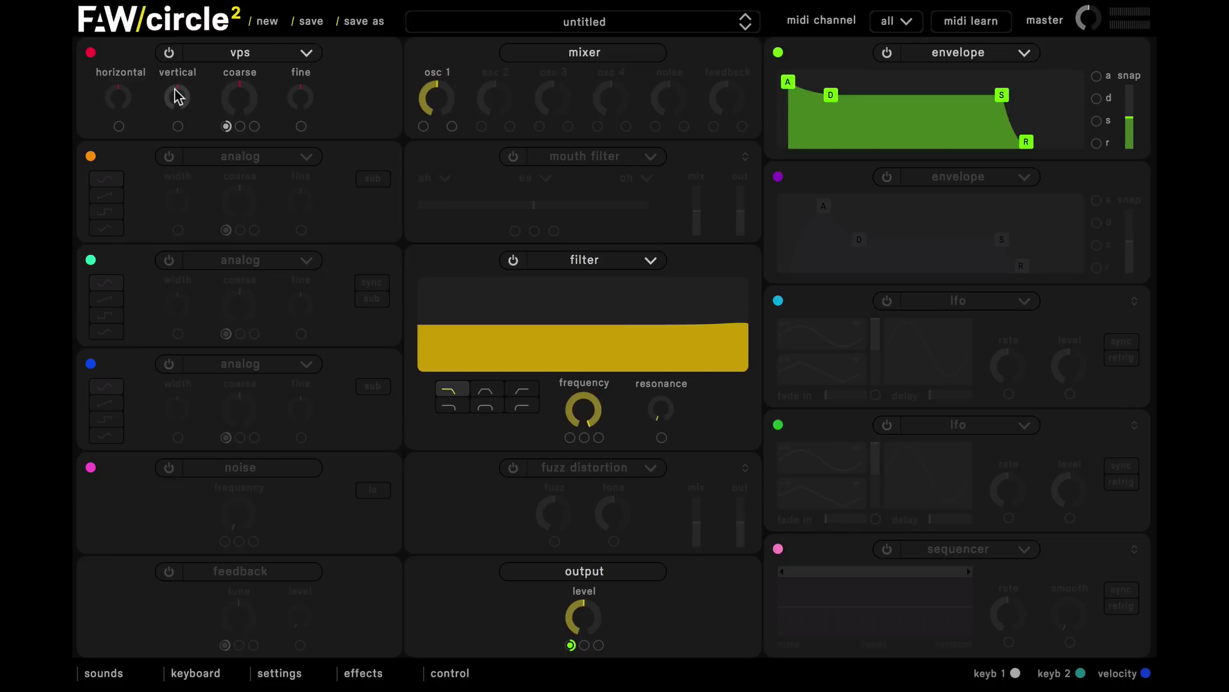
drag(178, 96, 181, 130)
drag(121, 94, 120, 155)
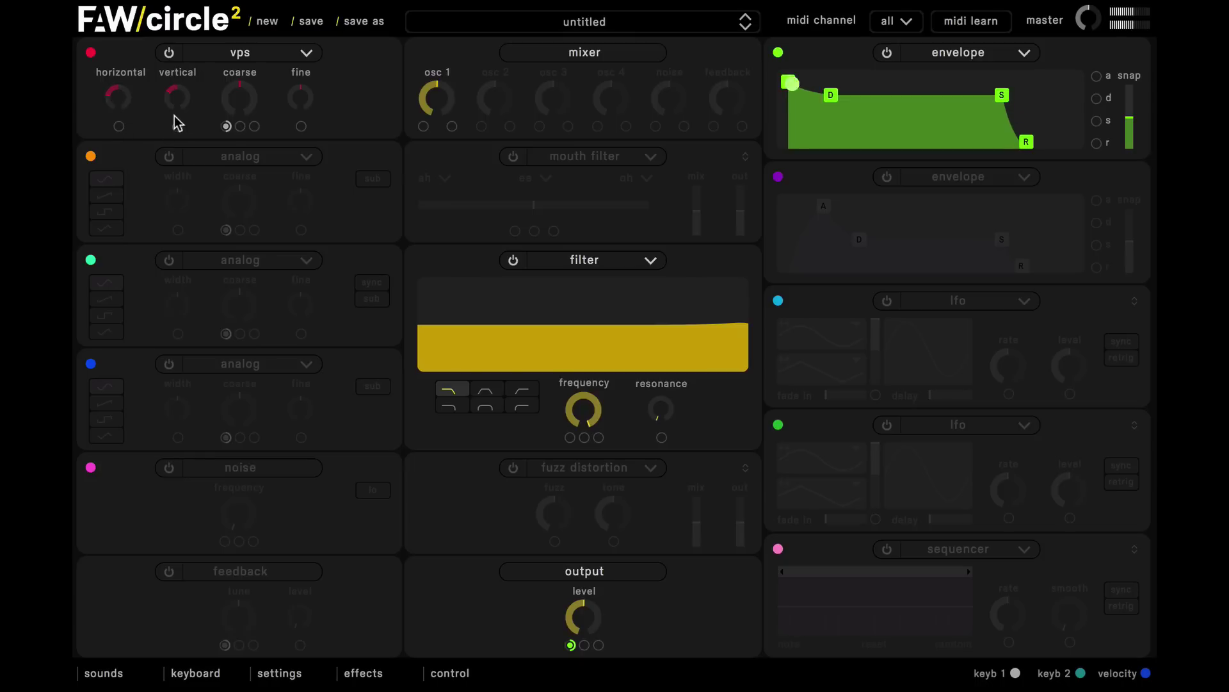
drag(179, 106, 174, 117)
- Turn on oscillator 2 as a wavetable oscillator using the lima wavetable
click(174, 156)
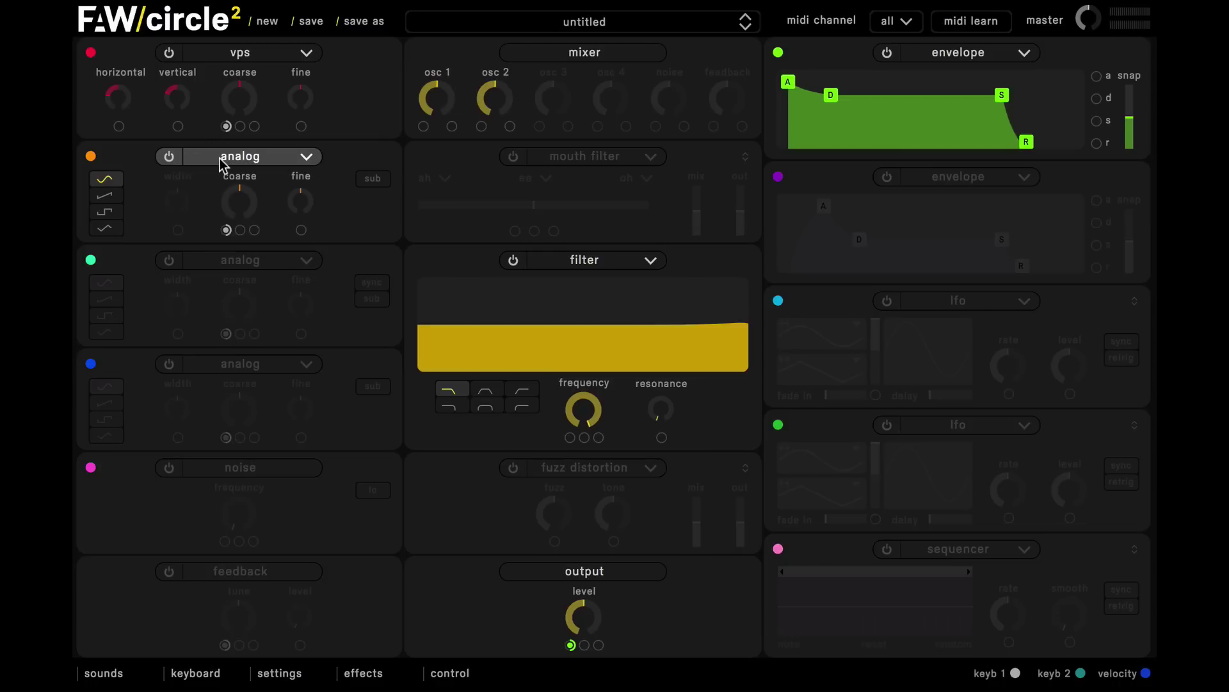
click(220, 159)
click(254, 196)
click(151, 183)
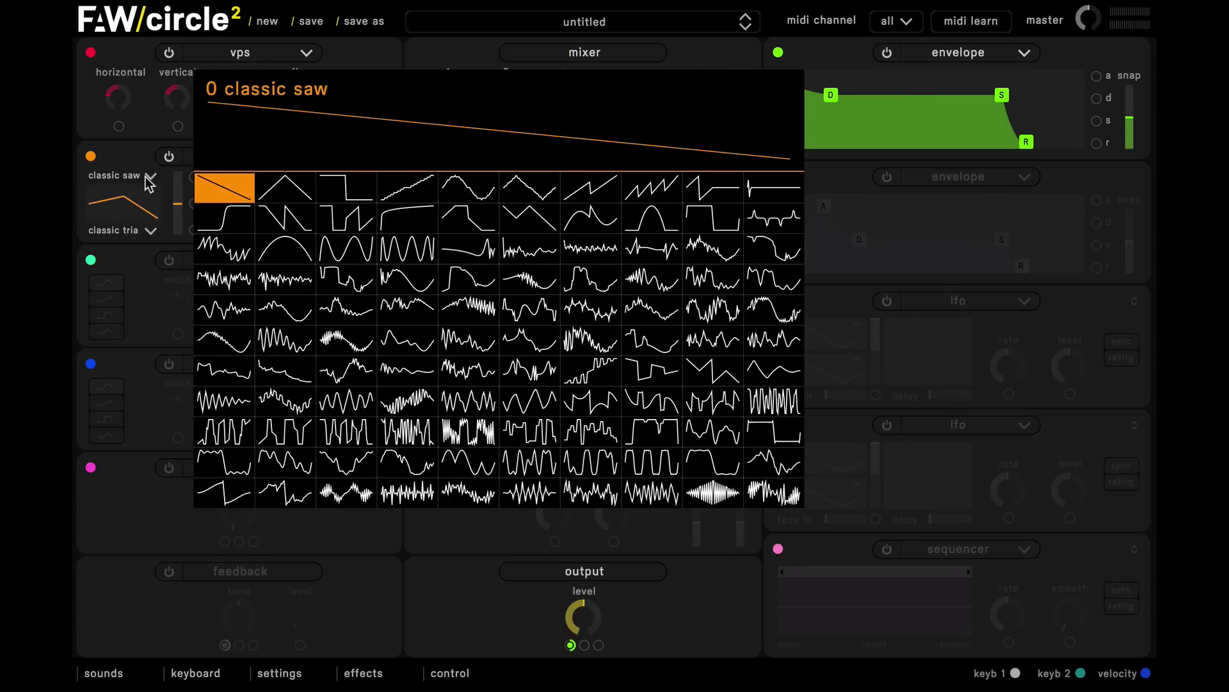
click(645, 382)
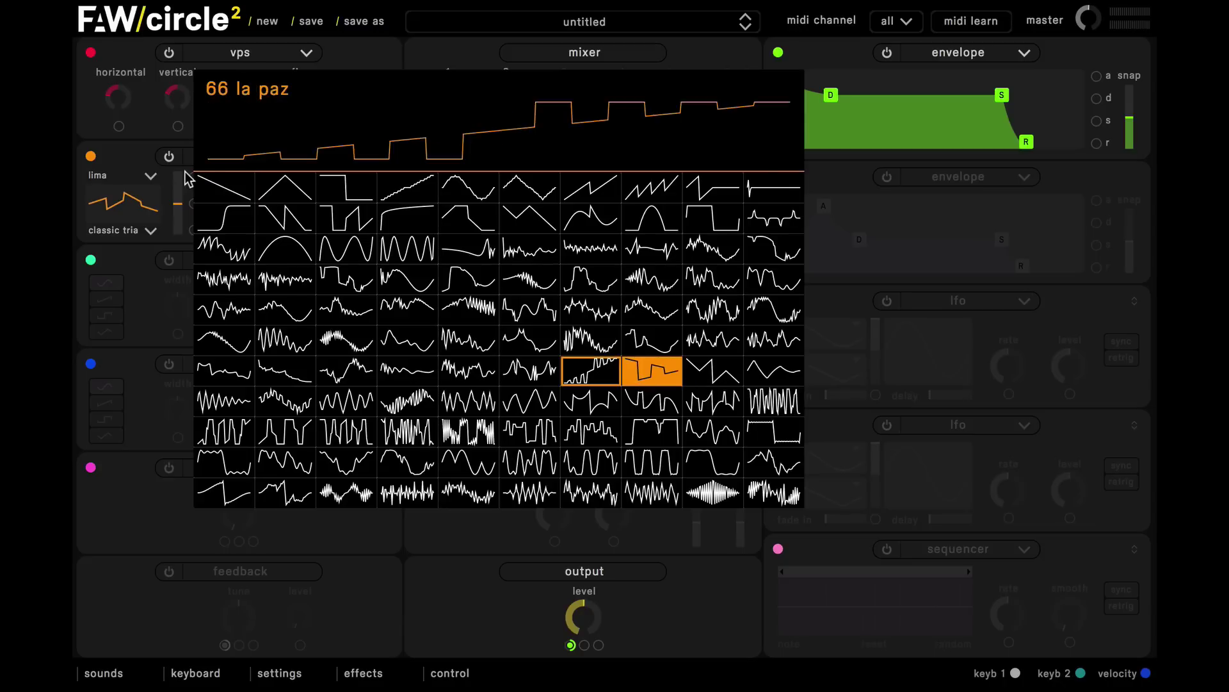
click(148, 142)
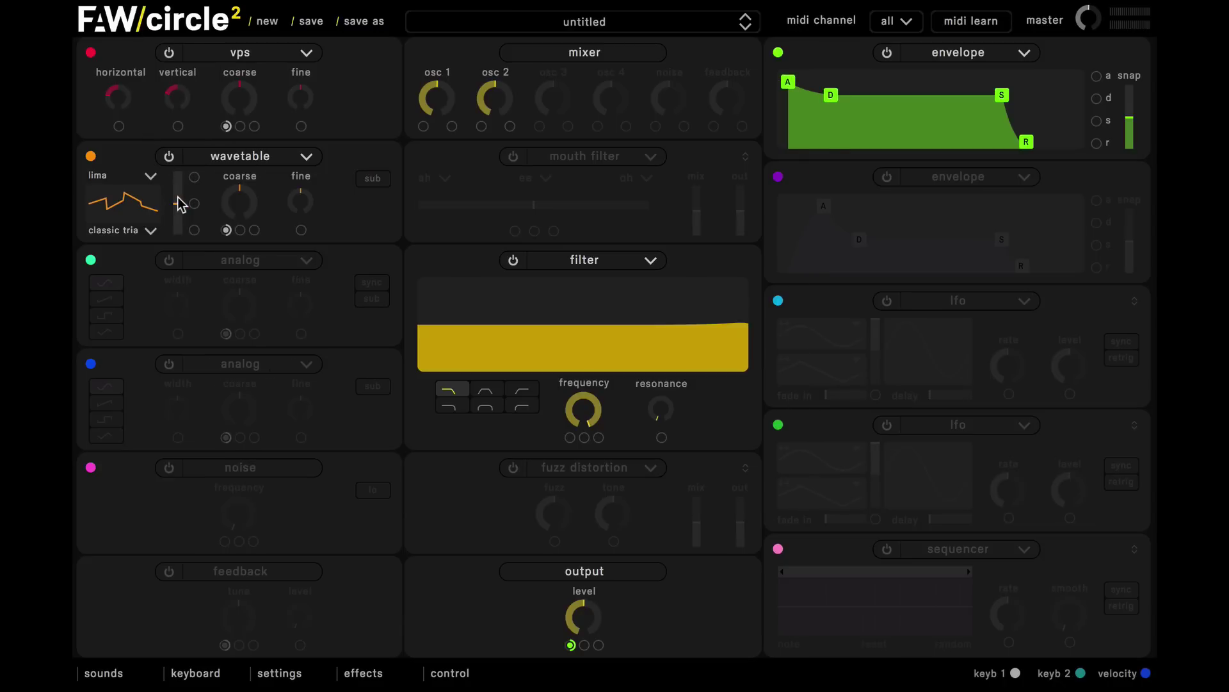
- Set the wavetable position to 1.000 and coarse tune to +6 semitones
drag(180, 204, 176, 181)
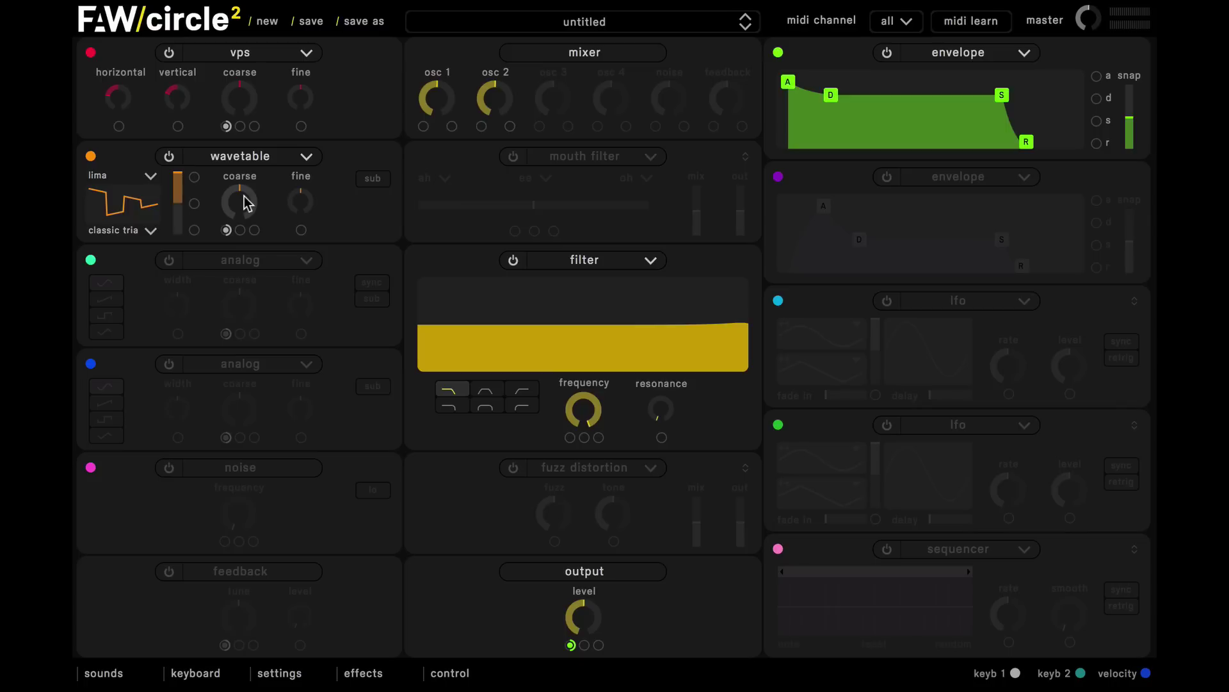
drag(244, 201, 240, 169)
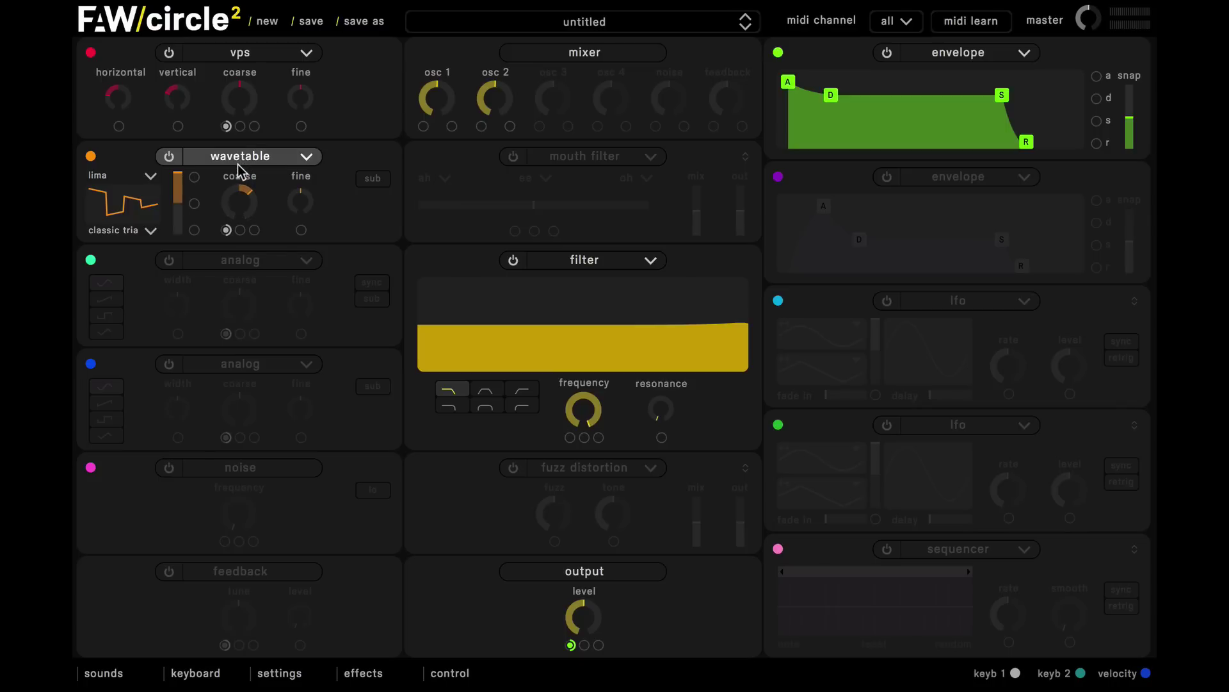
click(250, 214)
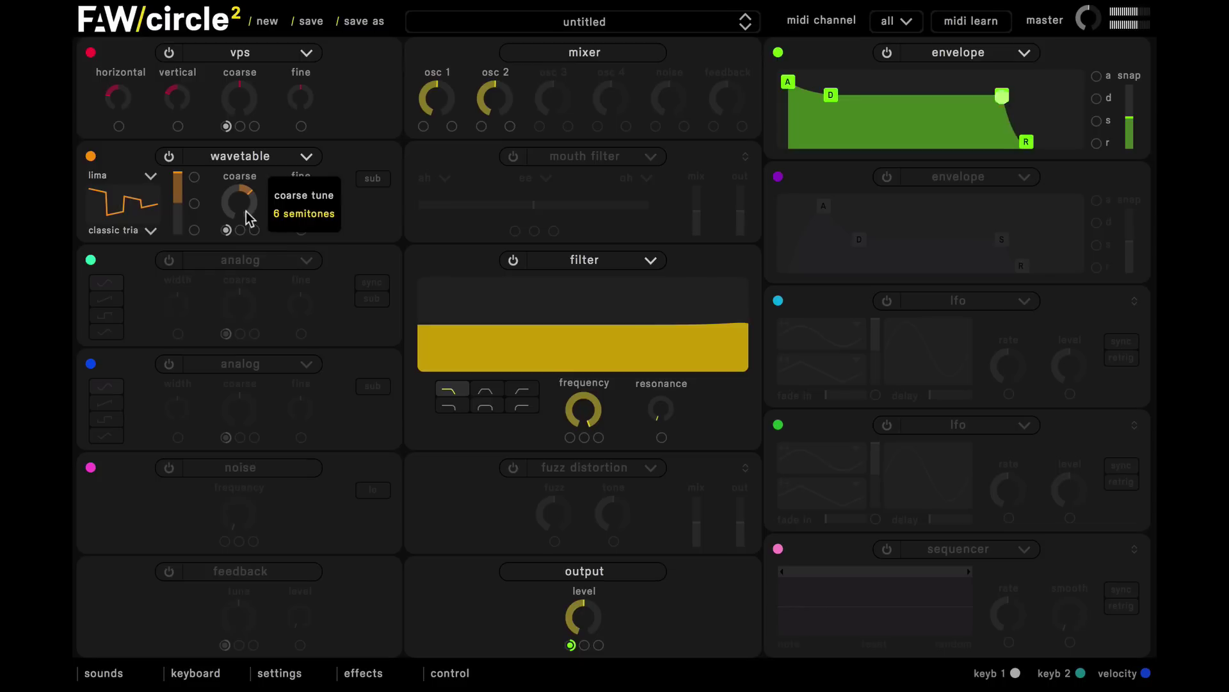
- Power on oscillator 3 as a VPS oscillator, tune it down 24 semitones and lower its vertical
click(171, 267)
click(212, 263)
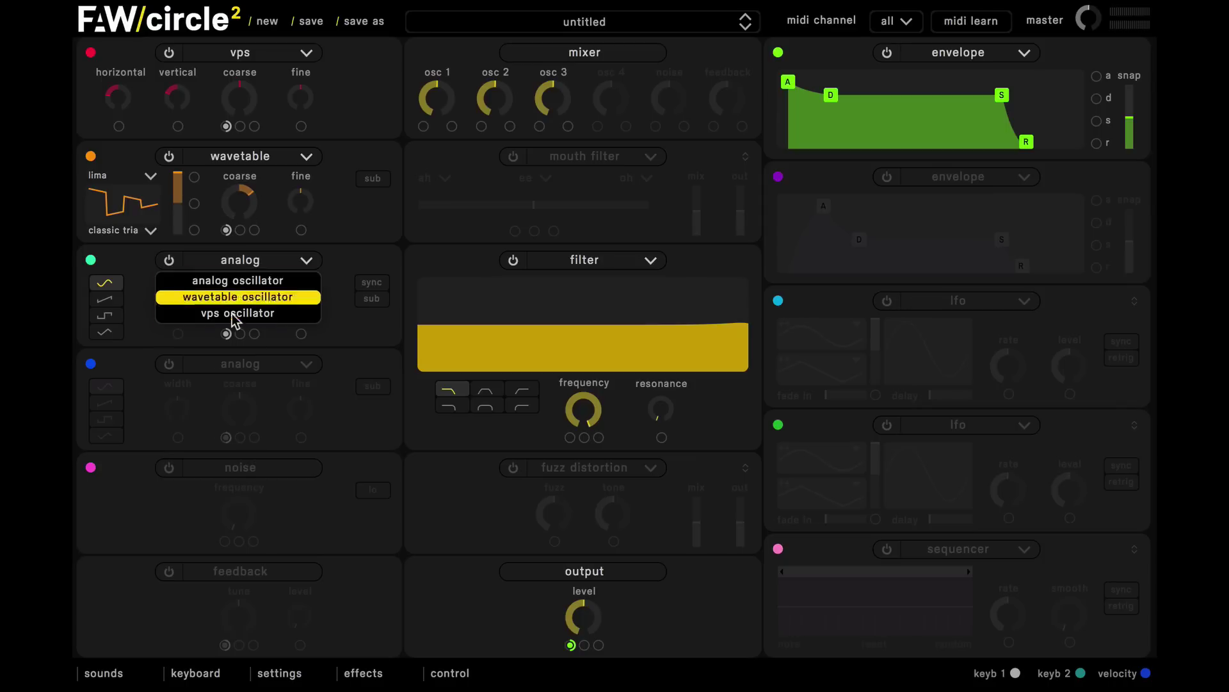
click(232, 314)
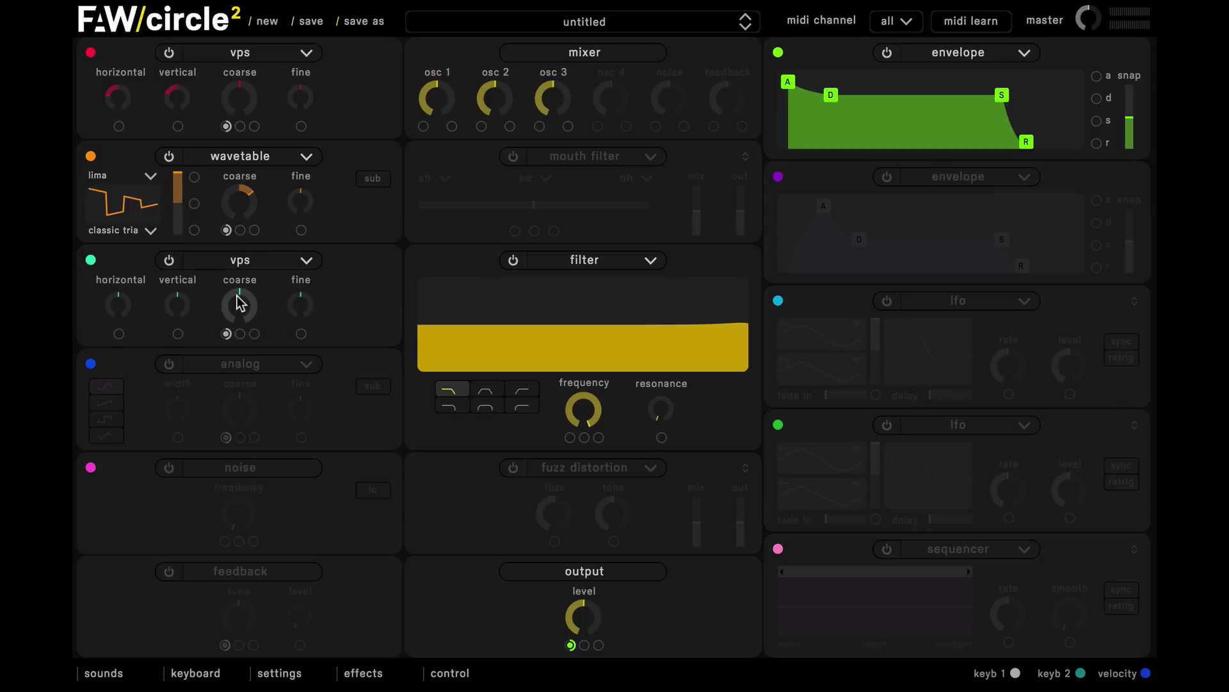
mouse_move(240, 303)
drag(237, 295, 235, 423)
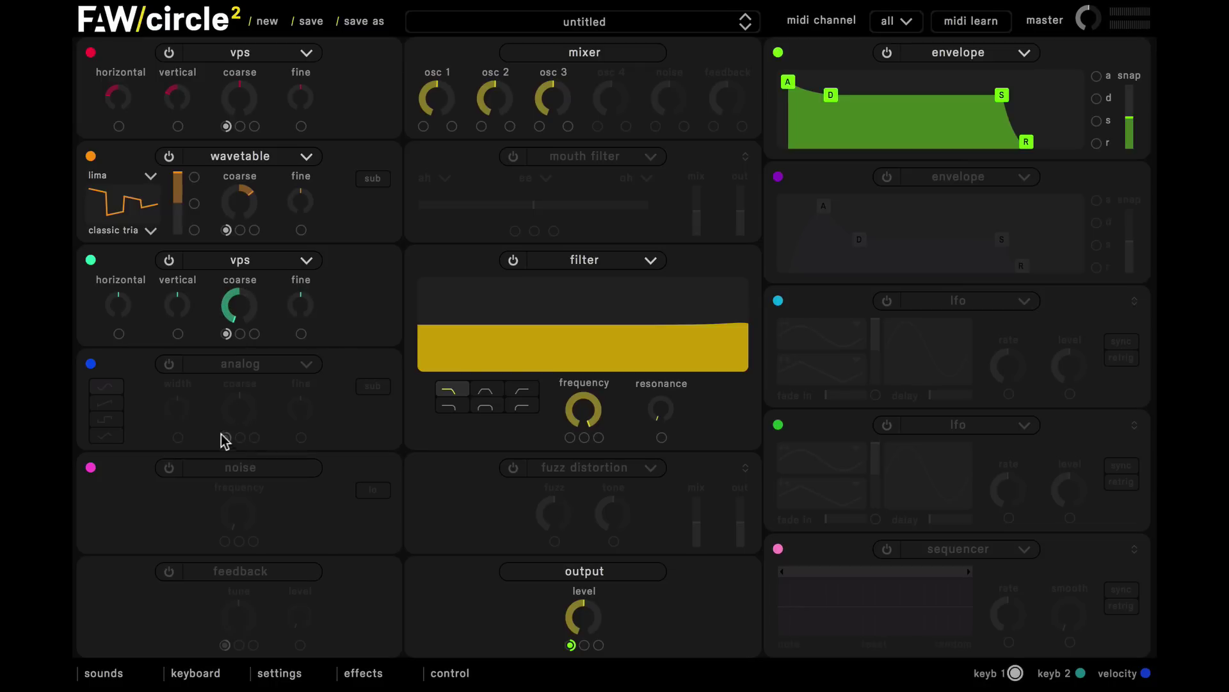
mouse_move(185, 306)
drag(186, 306, 170, 351)
- Enable the noise oscillator in hi mode with its filter frequency at about 10591 Hz
click(174, 472)
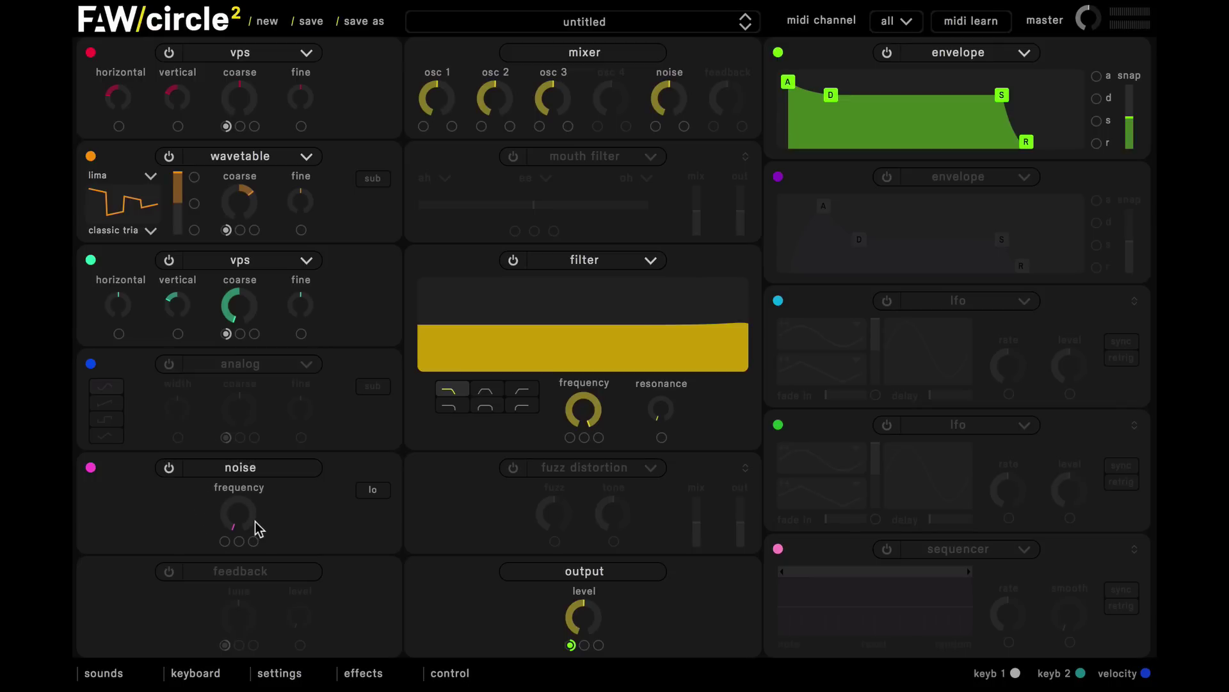
drag(245, 533, 236, 301)
mouse_move(252, 527)
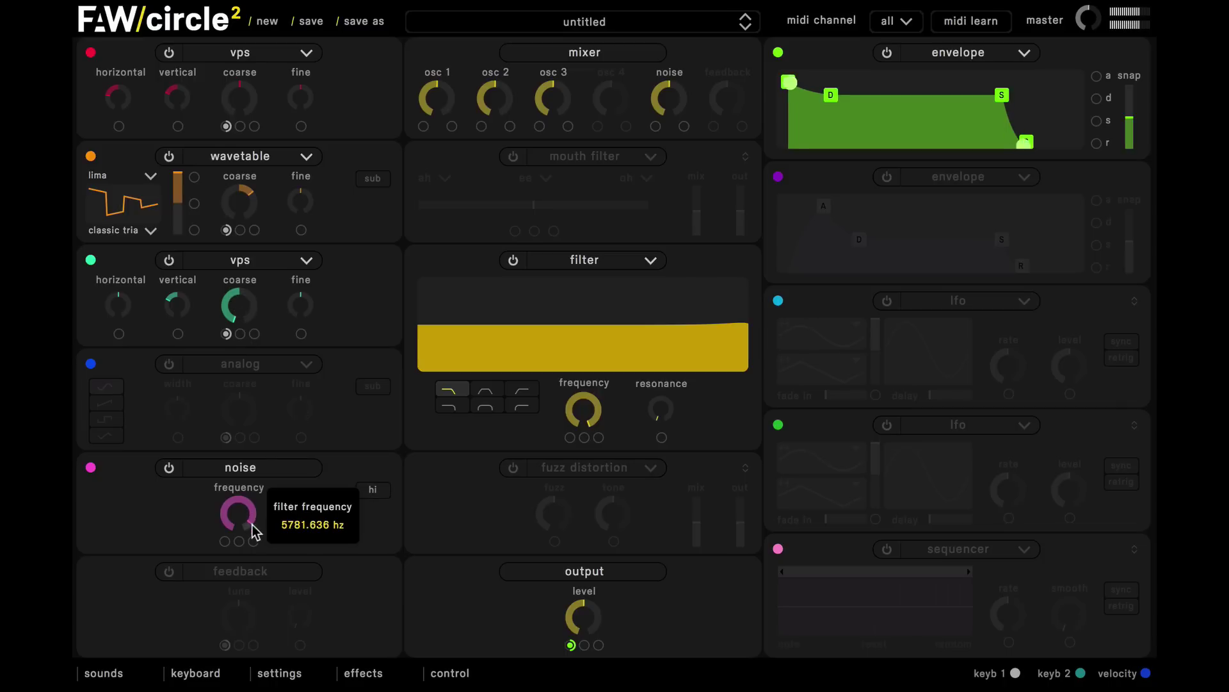
mouse_move(253, 527)
mouse_down()
mouse_move(254, 545)
mouse_move(257, 490)
mouse_move(255, 525)
mouse_up()
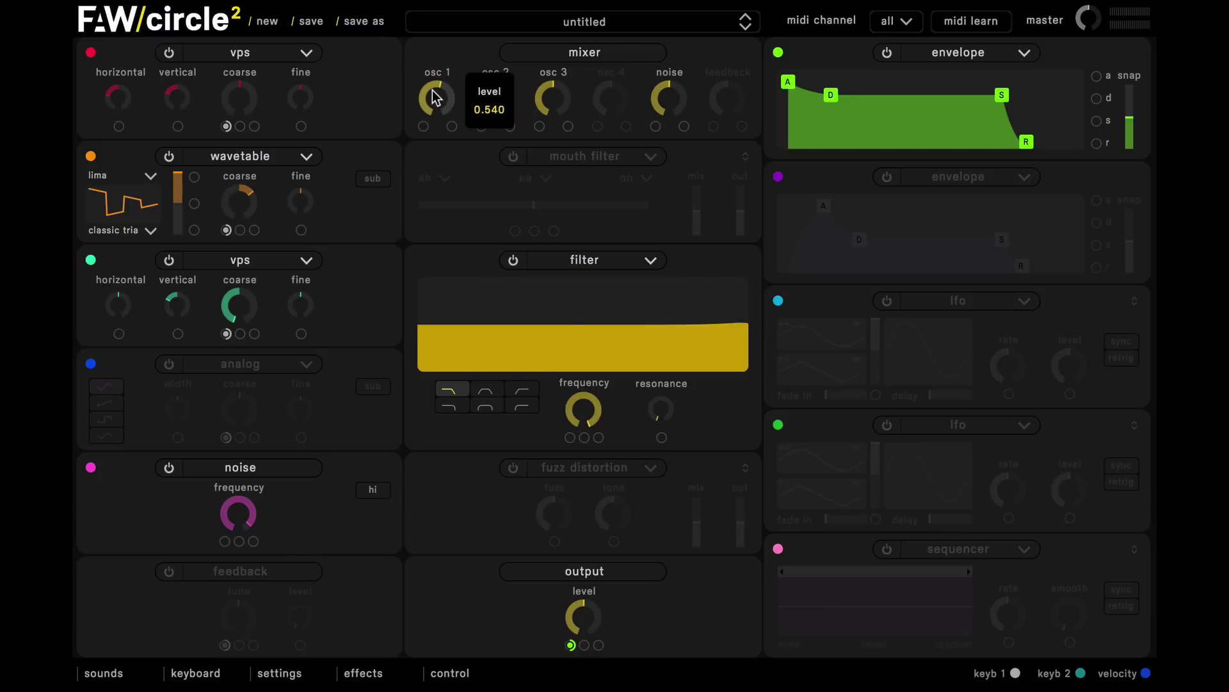
- Turn the osc 3 and noise mix levels down to zero
mouse_move(447, 102)
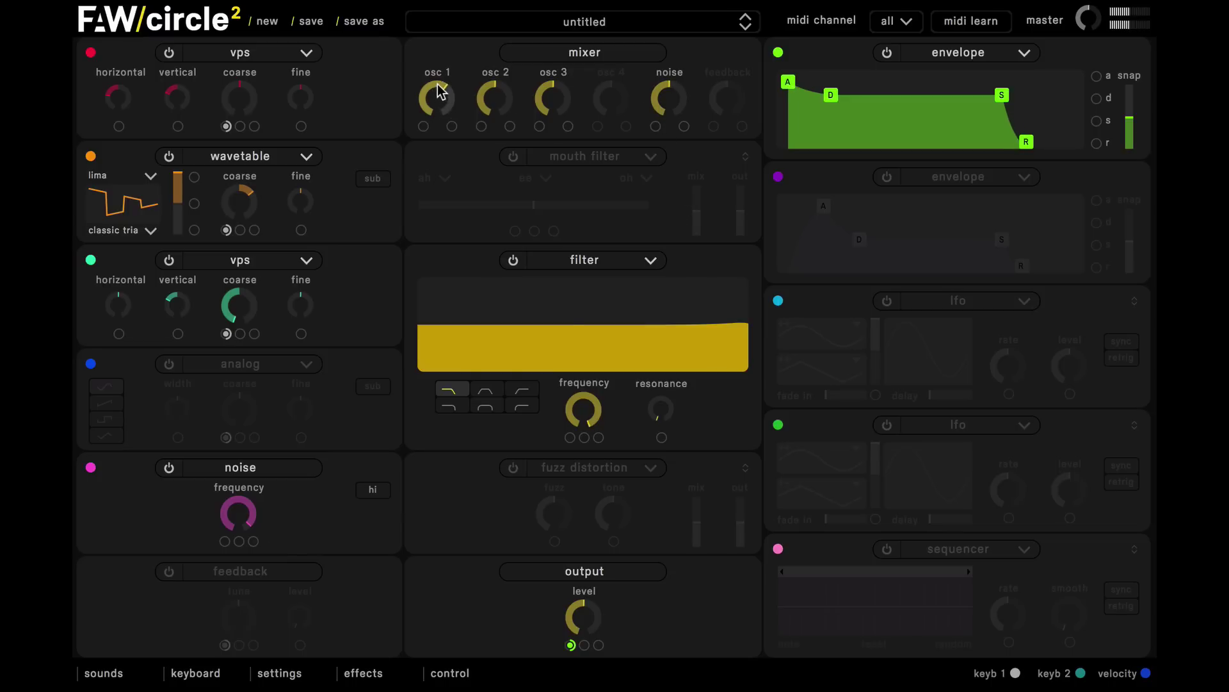
drag(557, 108, 569, 255)
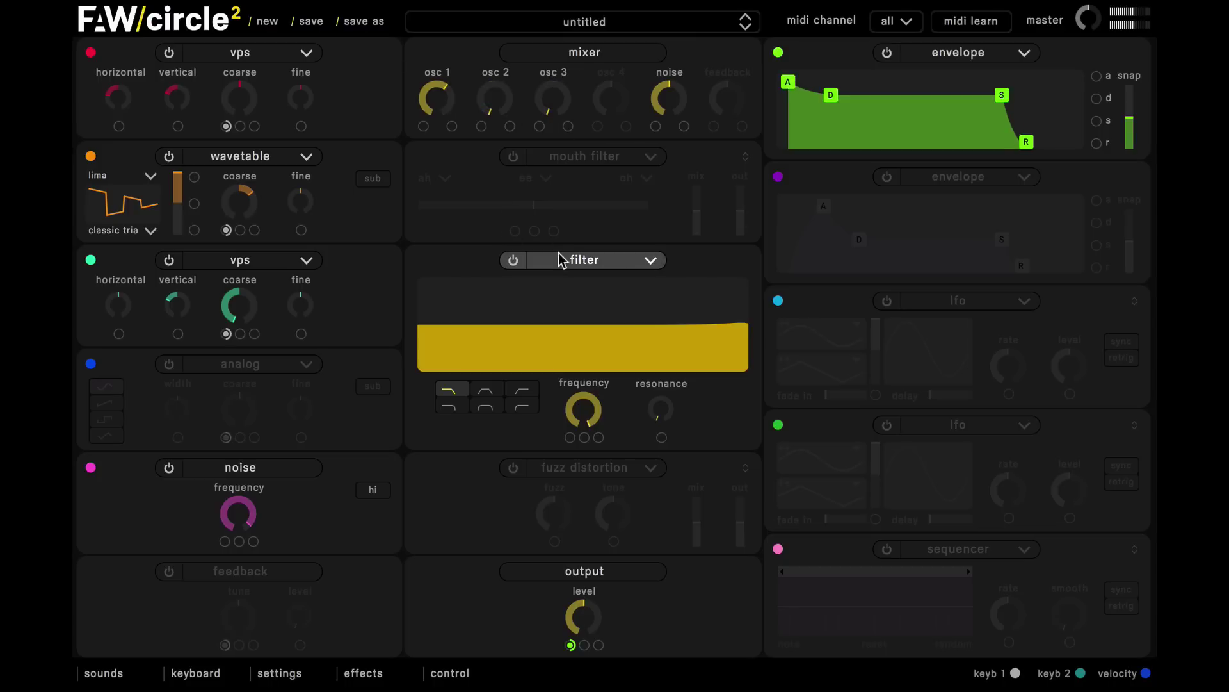
drag(674, 94, 663, 242)
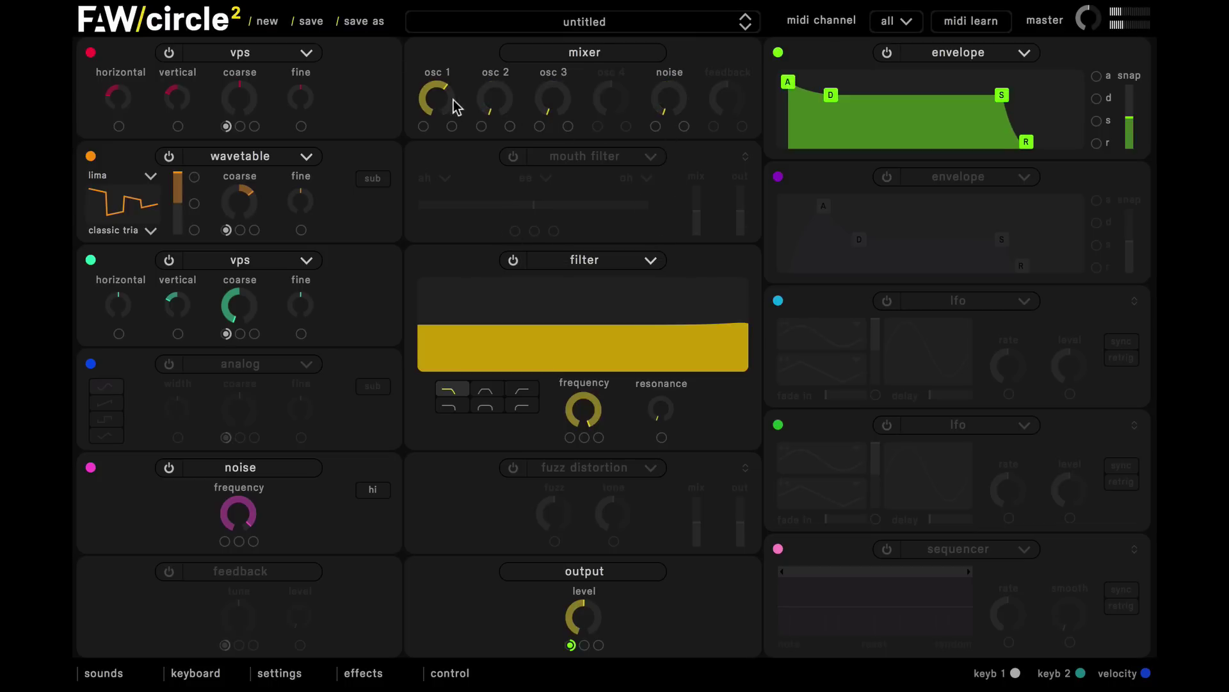
- Set the mix levels: osc 1 0.770, osc 2 0.690, osc 3 0.880, noise 0.100
drag(444, 91, 472, 39)
click(489, 99)
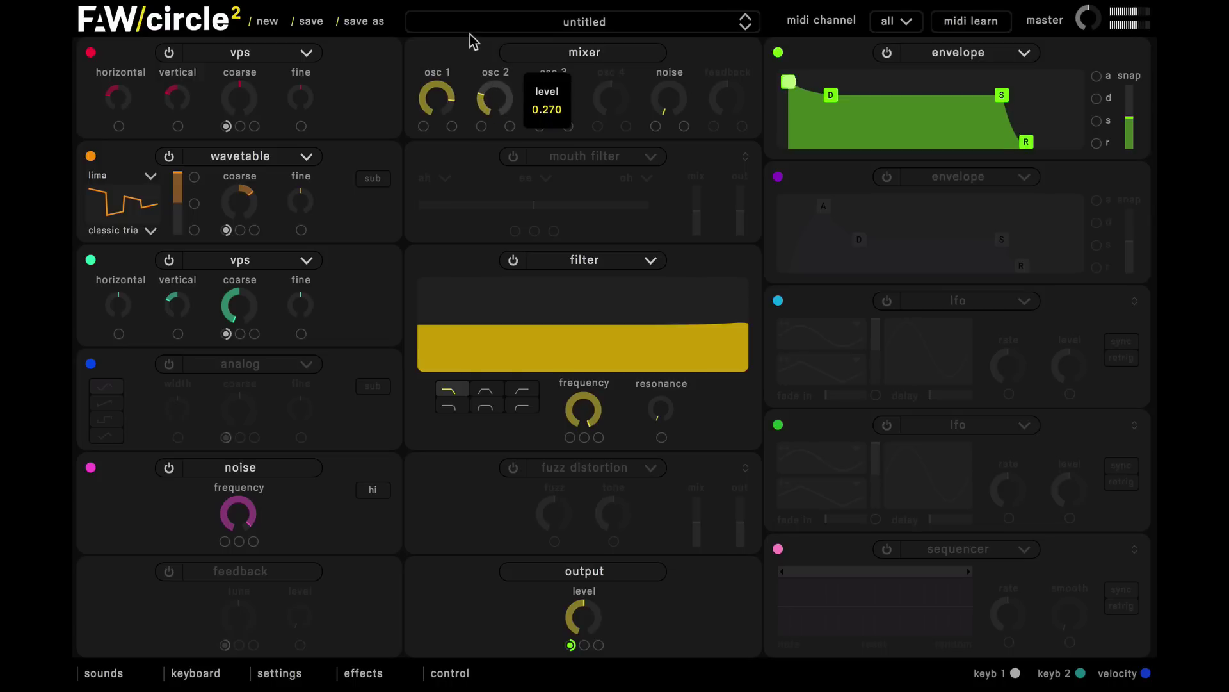
drag(486, 102, 471, 33)
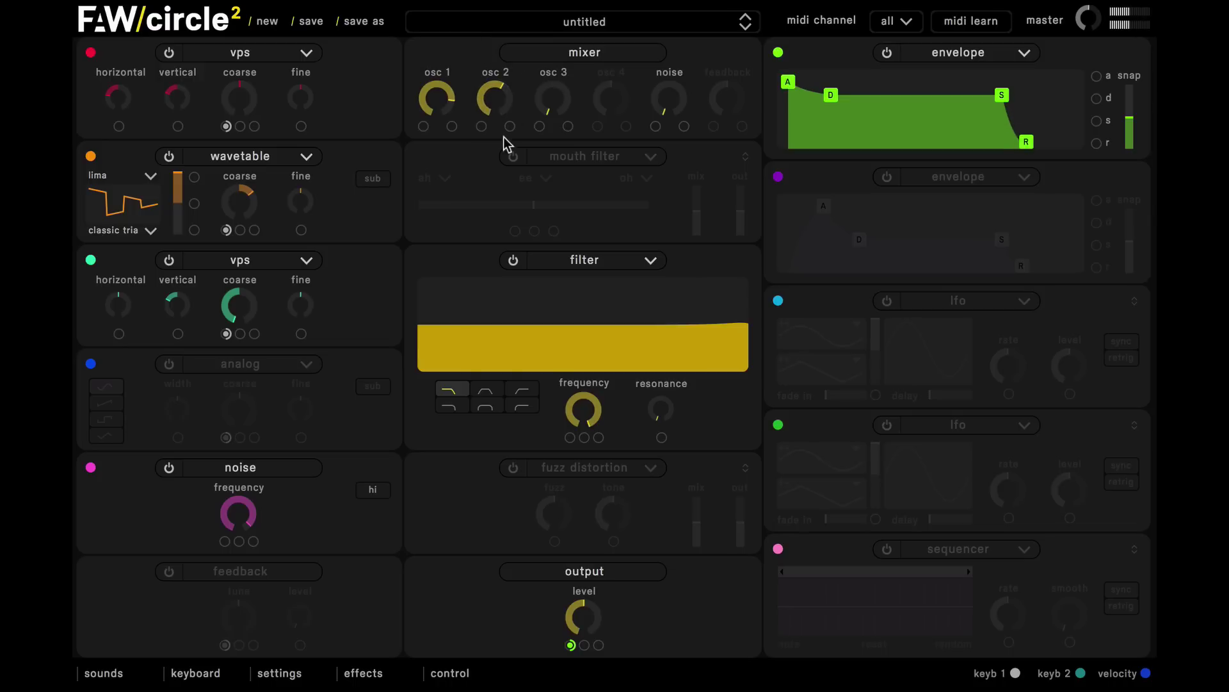
drag(504, 125, 488, 79)
drag(563, 112, 535, 29)
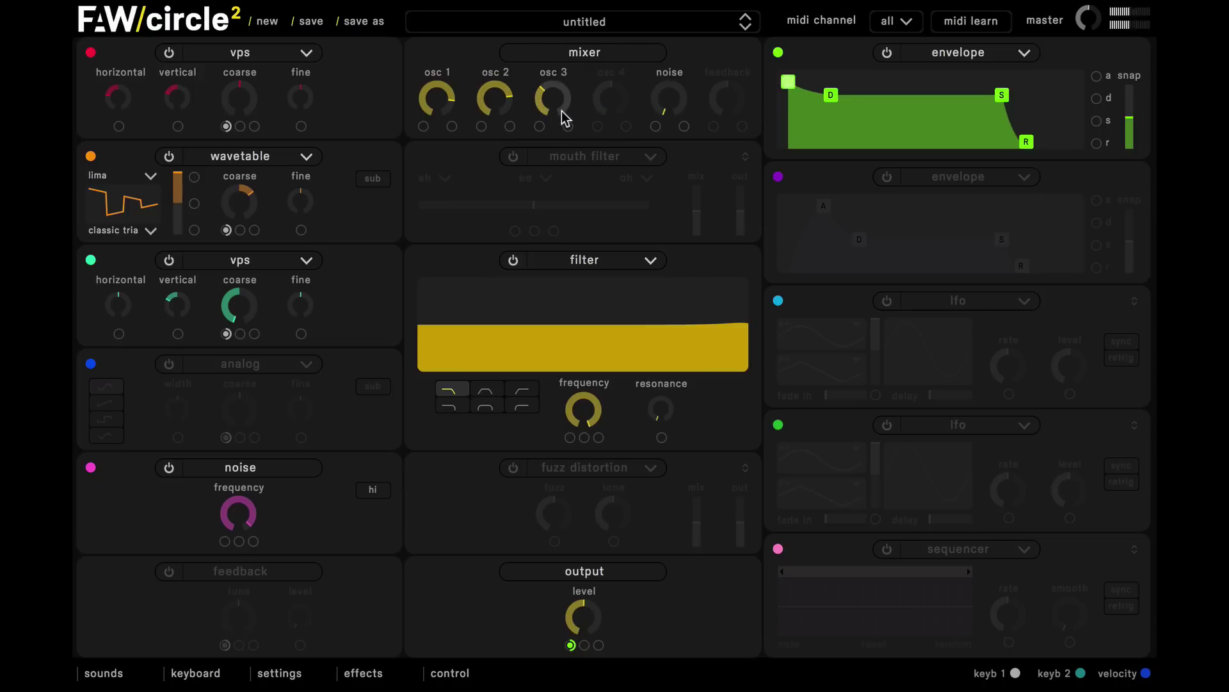
drag(562, 110, 531, 12)
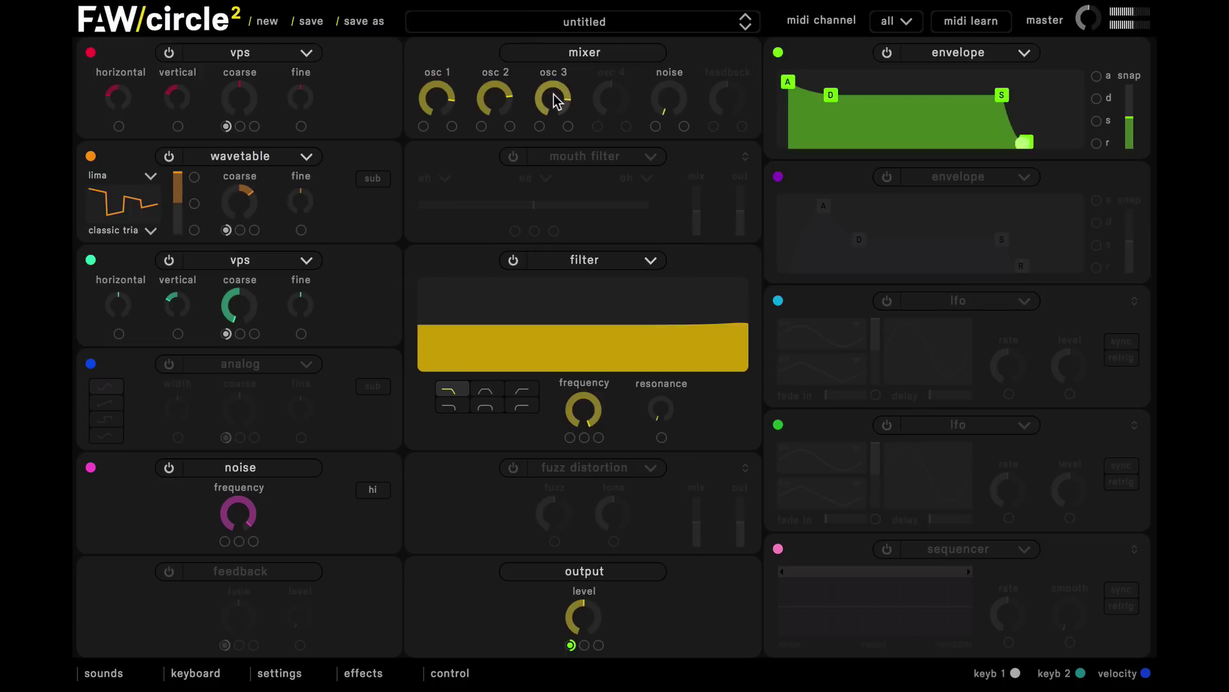
mouse_move(559, 103)
mouse_down()
mouse_move(554, 61)
mouse_move(554, 80)
mouse_up()
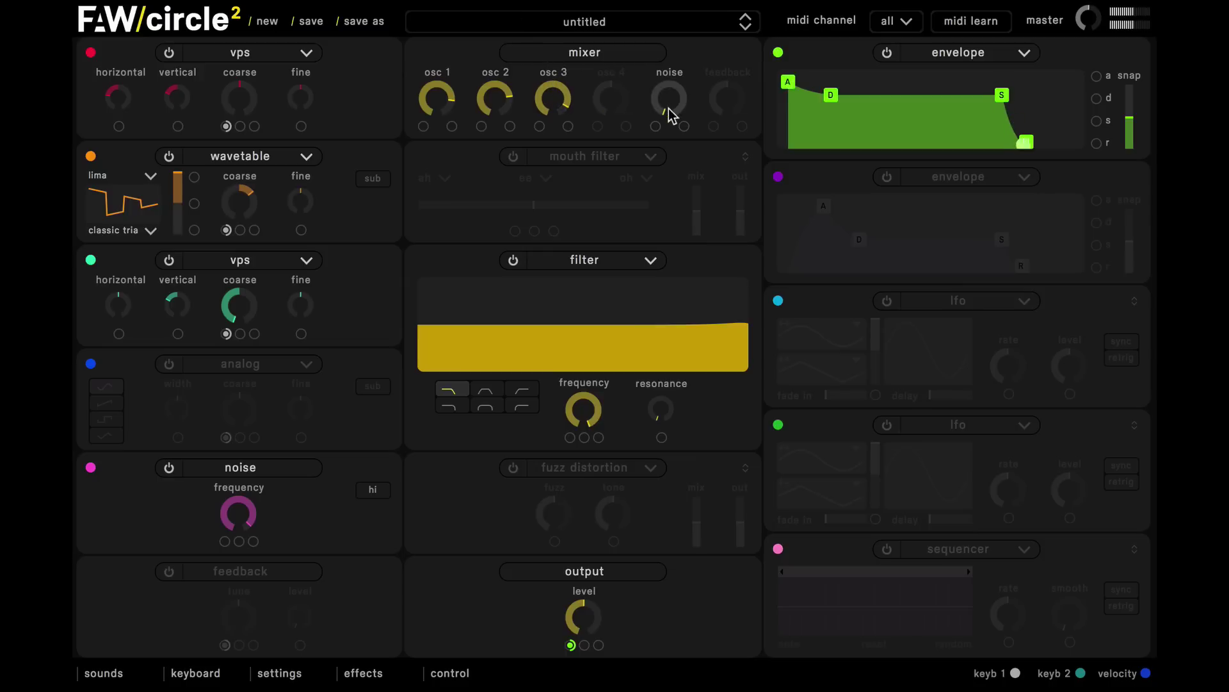
drag(666, 113, 654, 46)
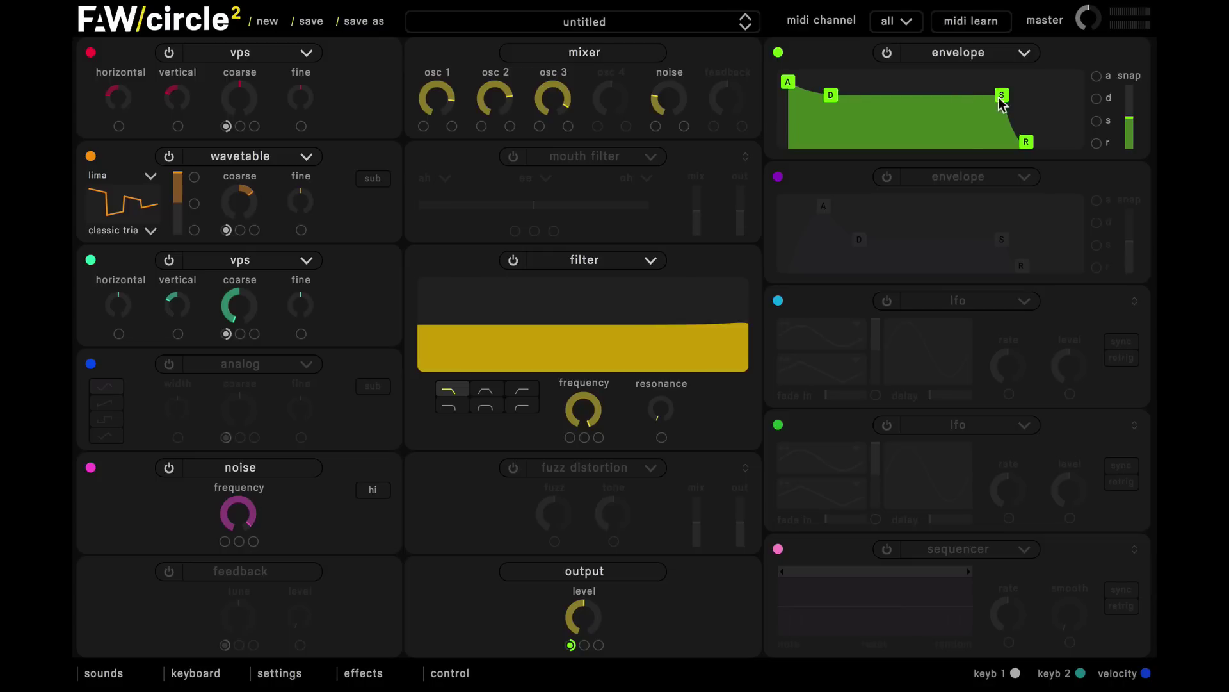
- Set envelope 1 sustain to 0.050, release to 0.120 s and decay to 0.911 s
drag(1004, 99, 991, 172)
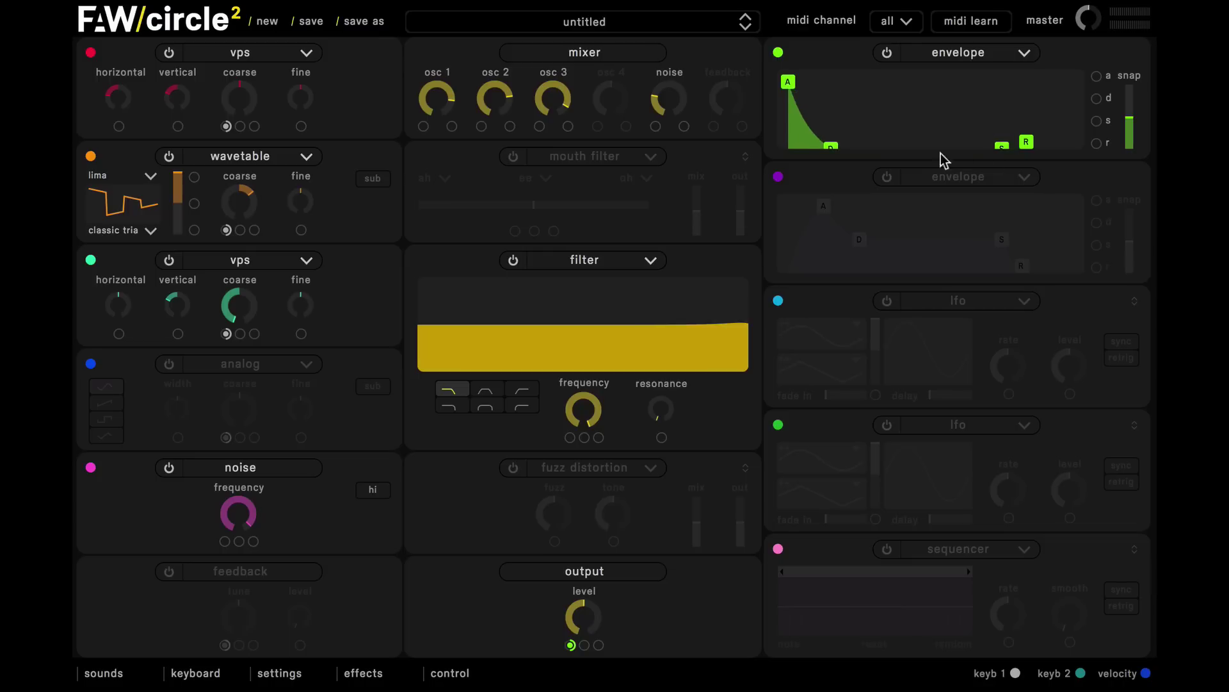
drag(830, 147, 825, 148)
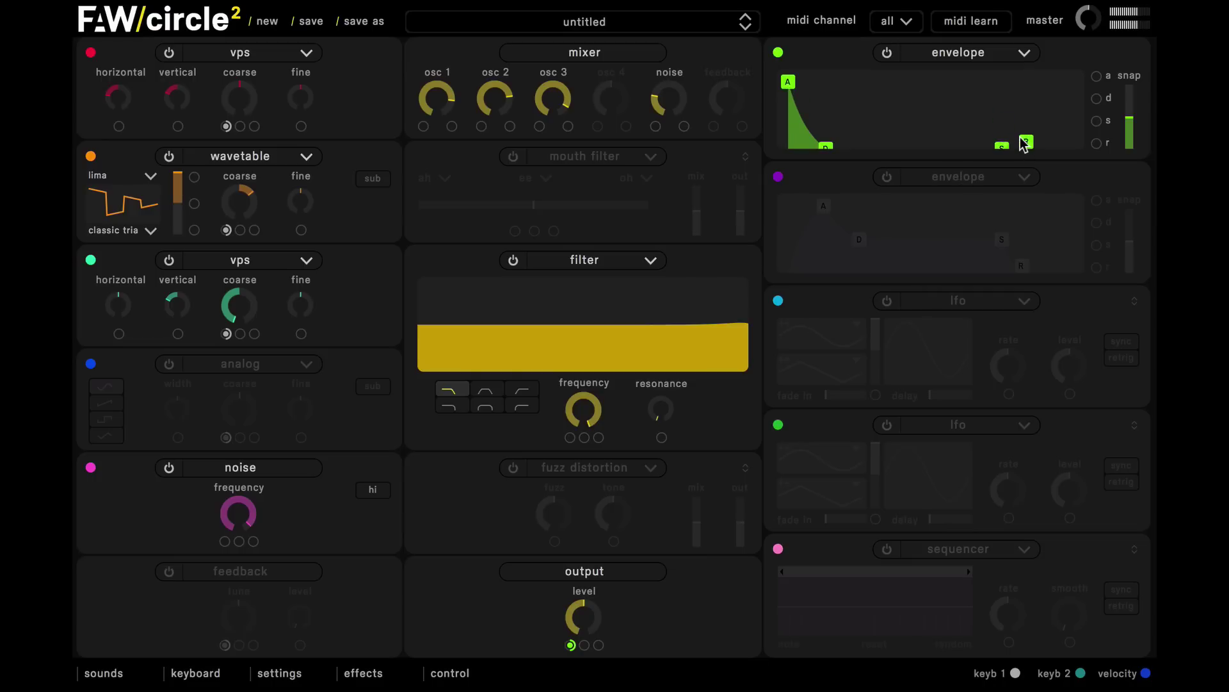
mouse_move(1023, 137)
mouse_down()
mouse_move(1040, 142)
mouse_move(1031, 147)
mouse_up()
drag(828, 144, 826, 147)
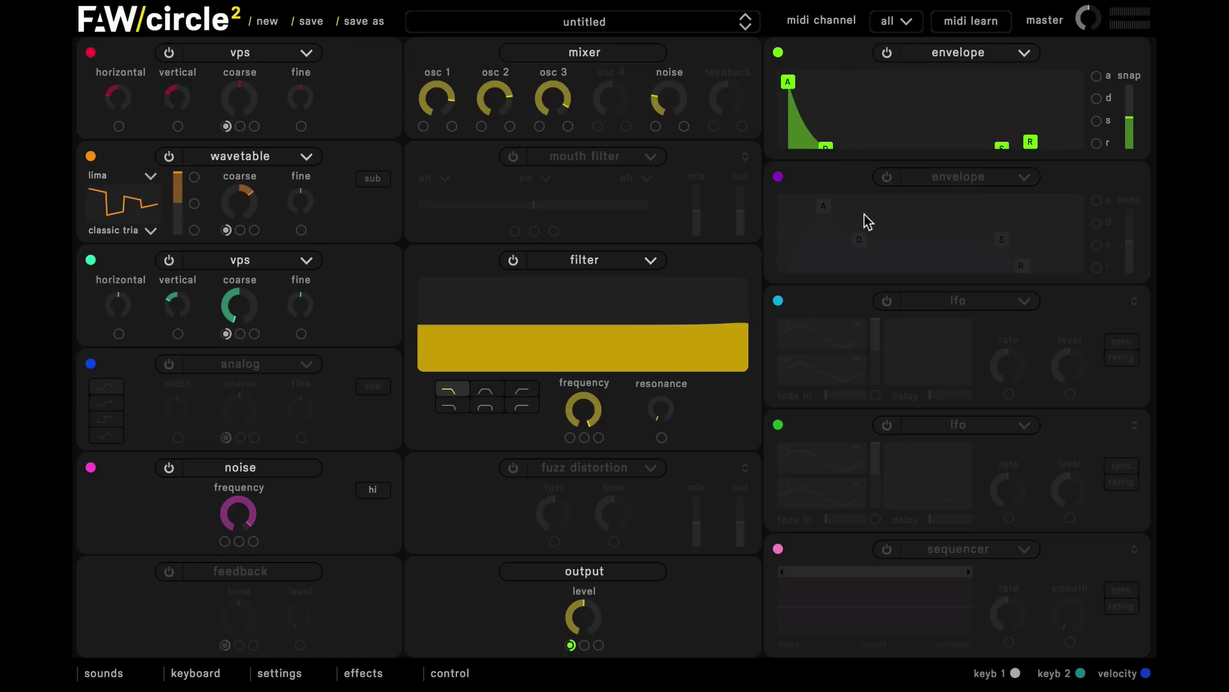
- Switch the filter to dual filter and set filter 1 to the second filter type
click(637, 263)
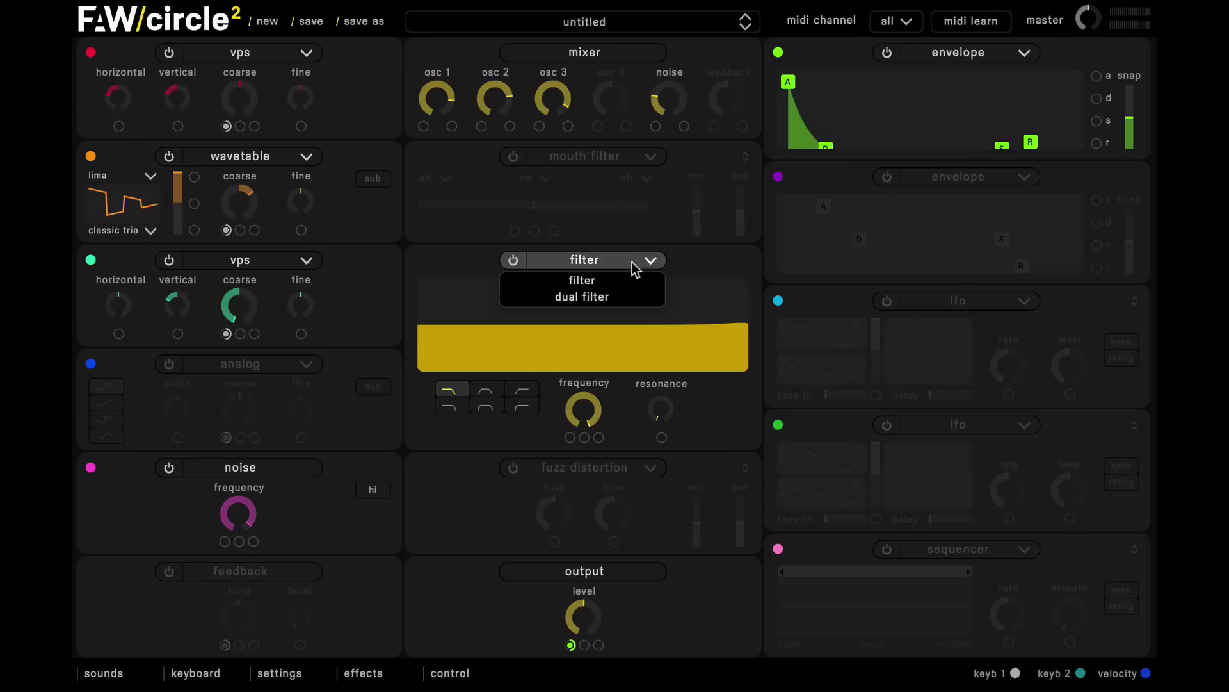
click(613, 298)
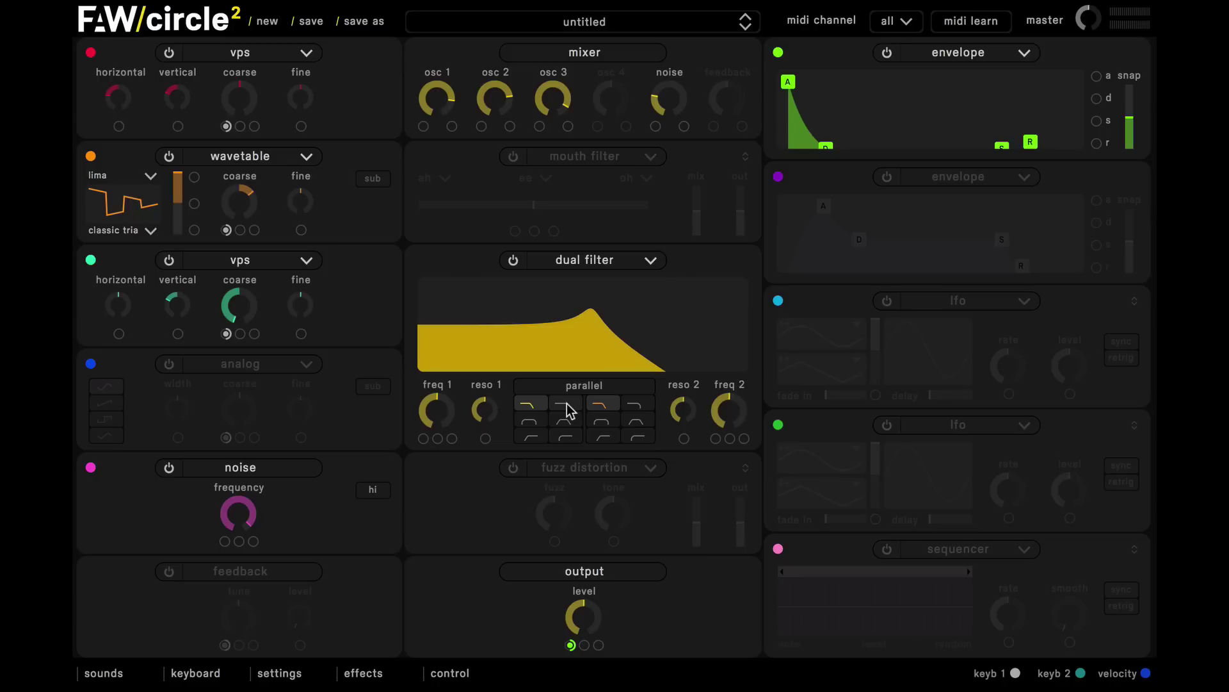
click(566, 409)
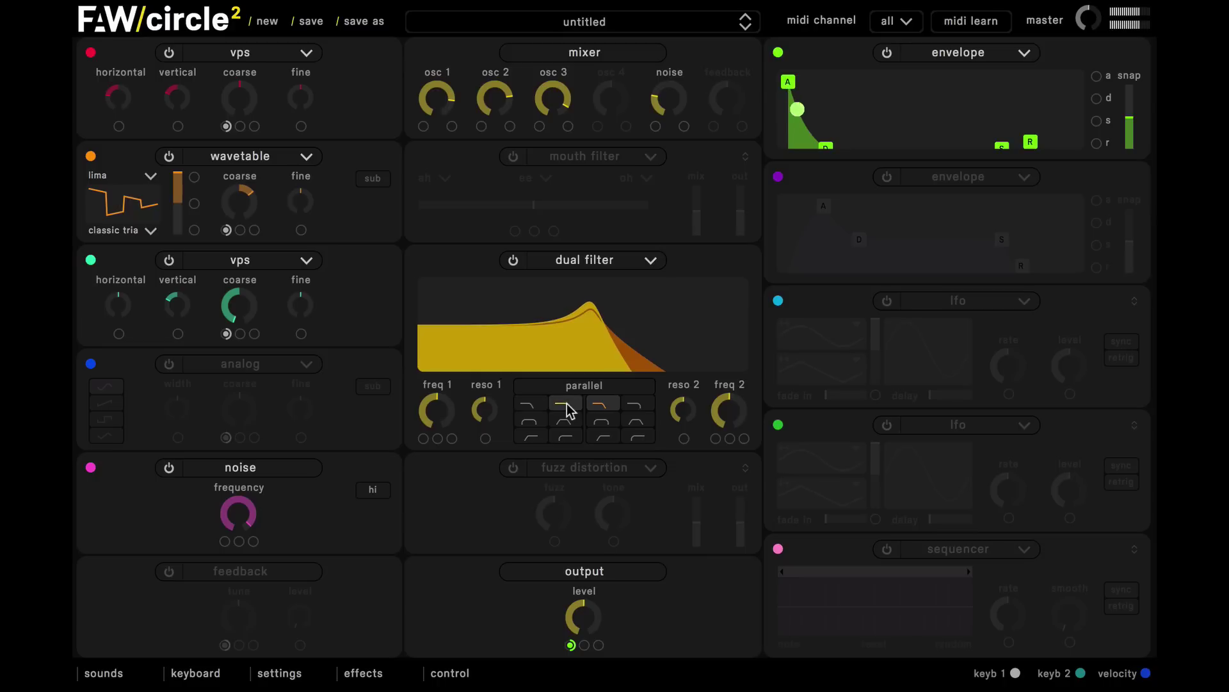
- Set freq 1 near 3783 Hz, reso 1 to 2.100 and freq 2 to about 77 Hz
drag(439, 412, 439, 321)
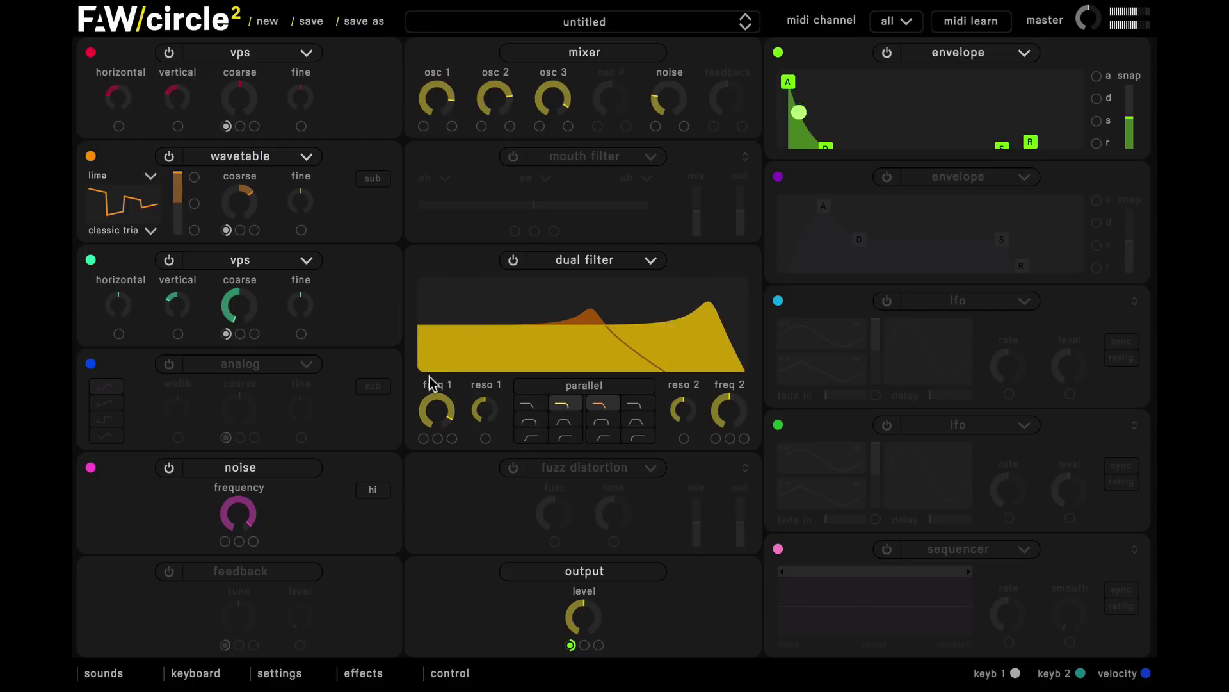
drag(438, 423, 494, 571)
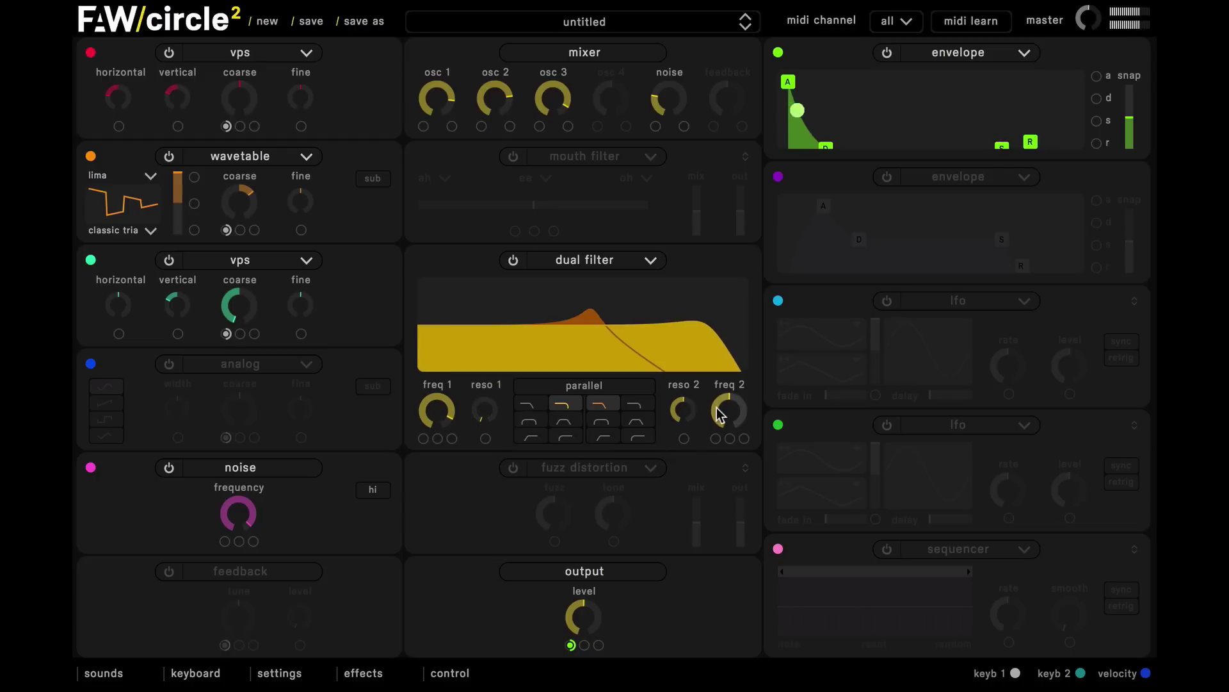
drag(717, 407, 712, 469)
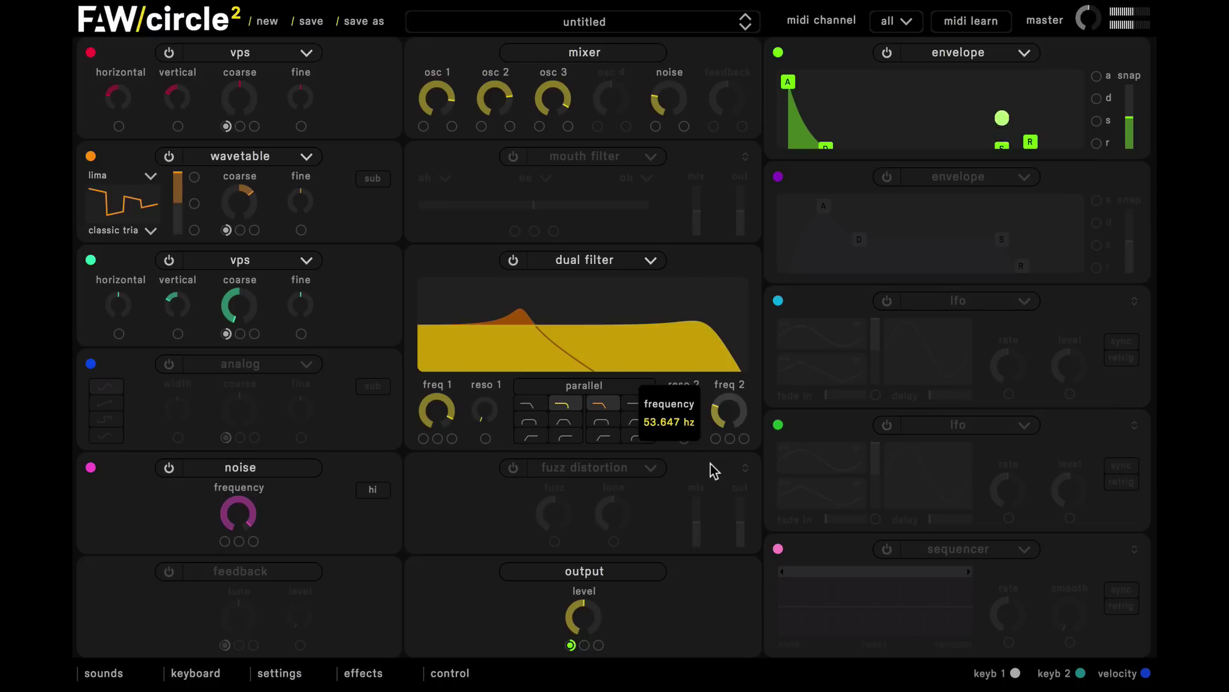
drag(711, 465, 683, 498)
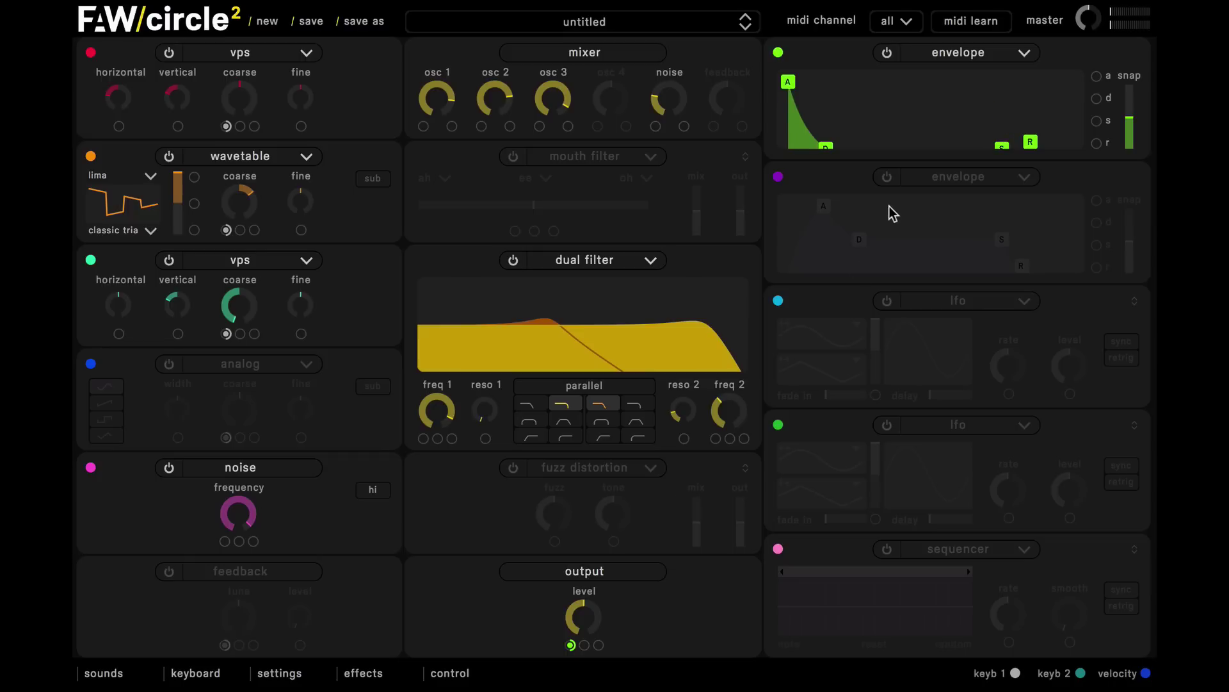
- Enable envelope 2 with zero sustain and 0.055 s decay, modulating freq 1 and reso 2
click(890, 178)
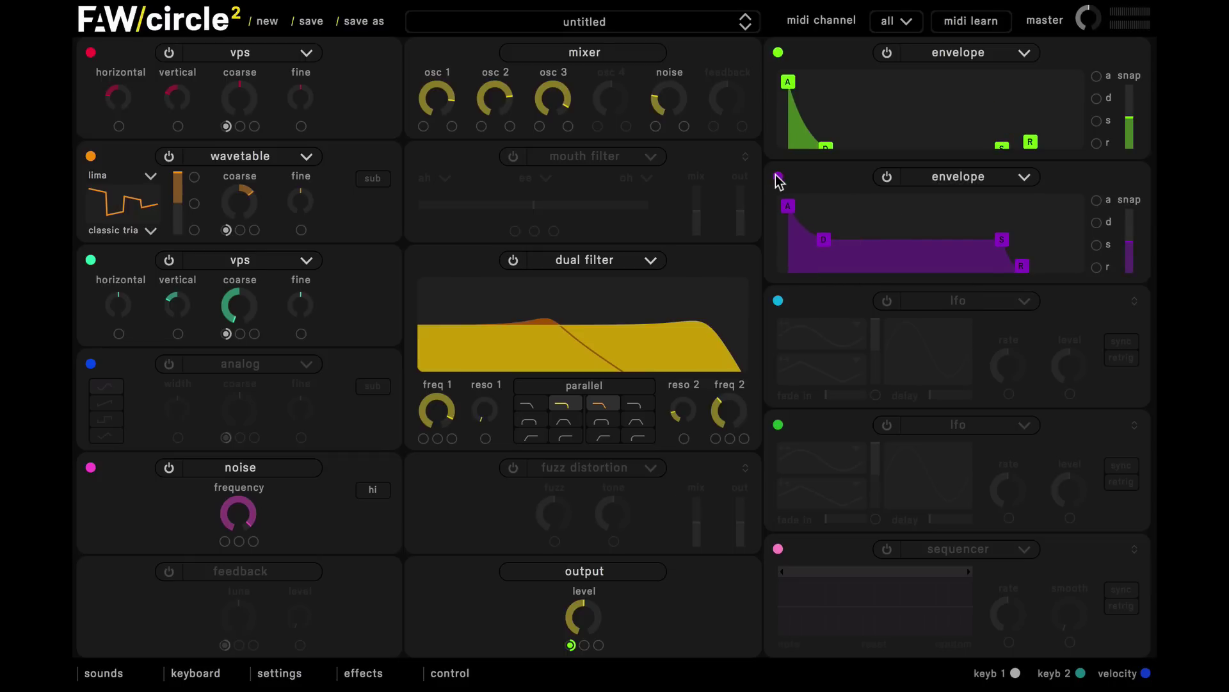
drag(778, 179, 424, 440)
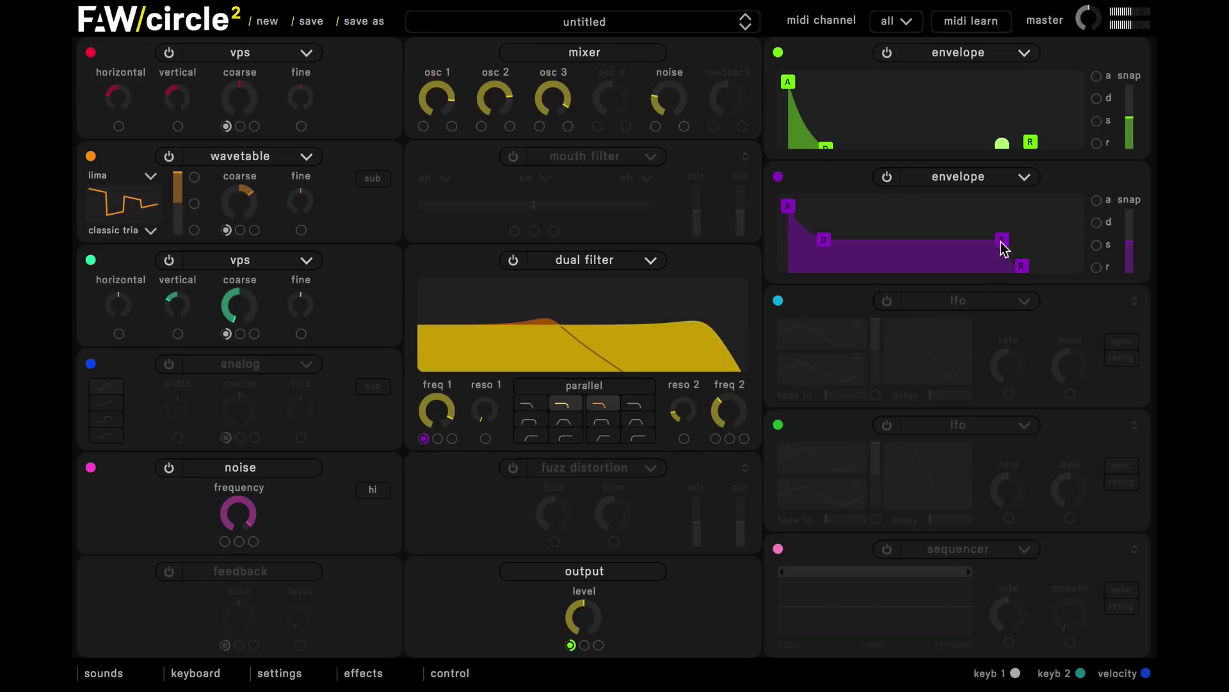
drag(1002, 243, 1004, 312)
drag(826, 272, 807, 277)
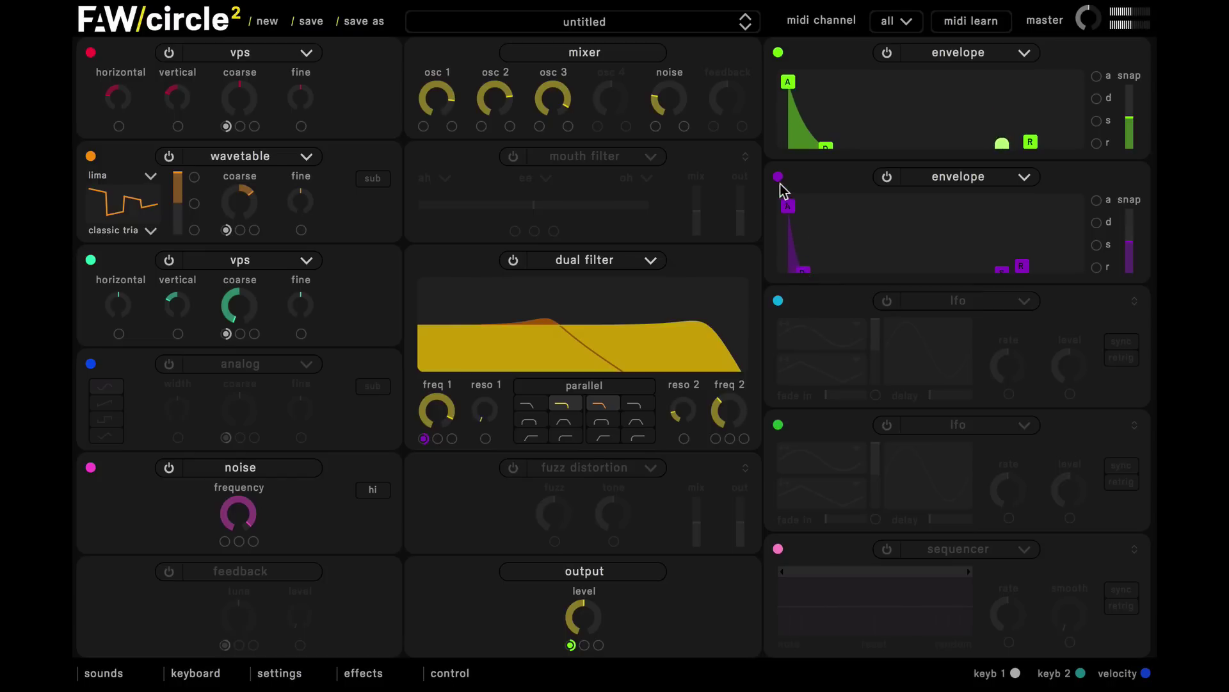
drag(778, 177, 702, 453)
scroll(702, 453, down, 3)
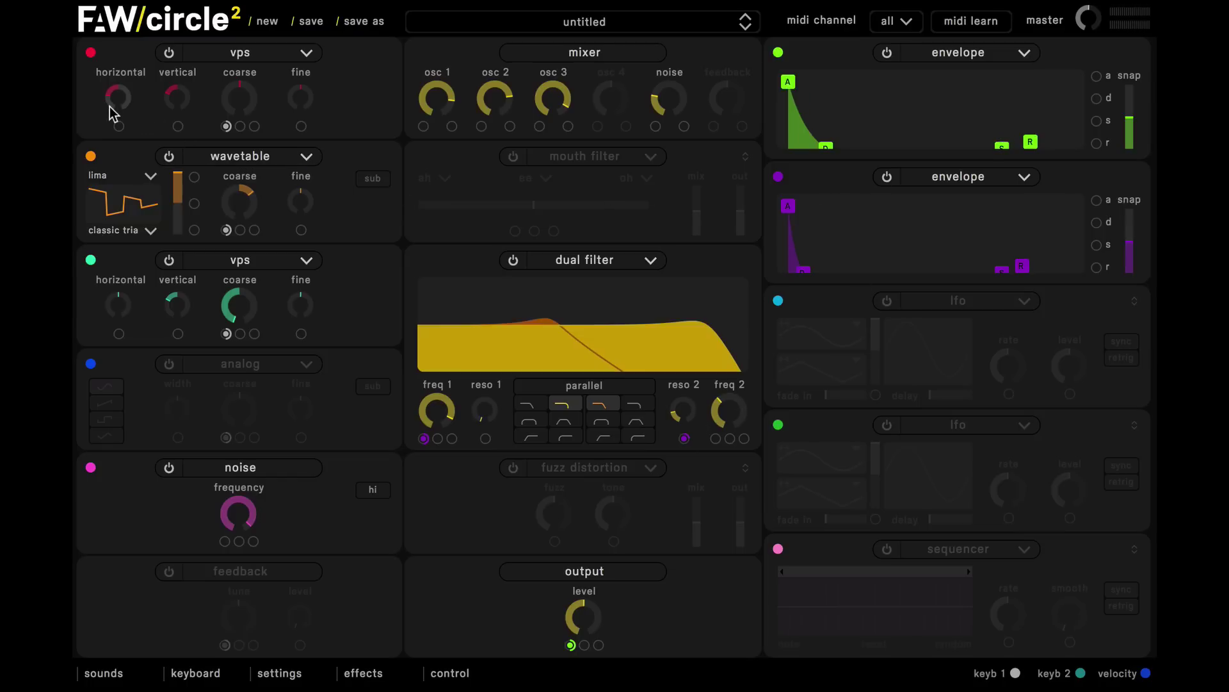
- Mute osc 2, osc 3 and noise, then route envelope 2 to VPS 1 vertical and horizontal
click(169, 157)
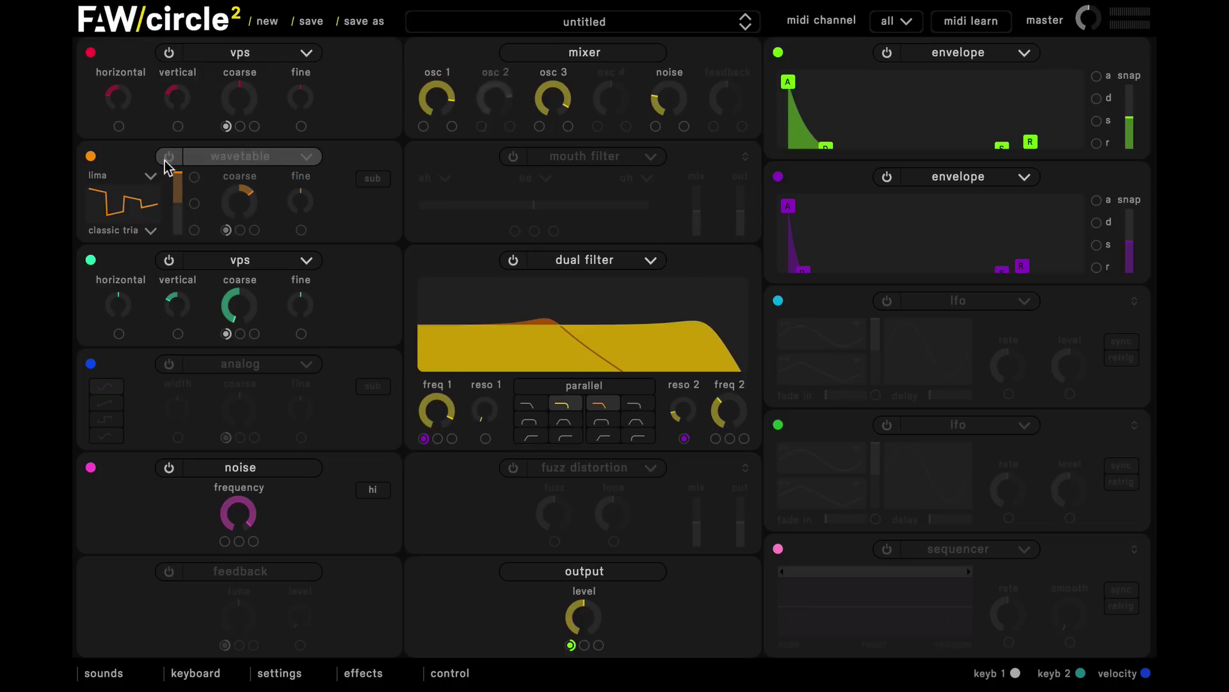
click(169, 259)
click(168, 467)
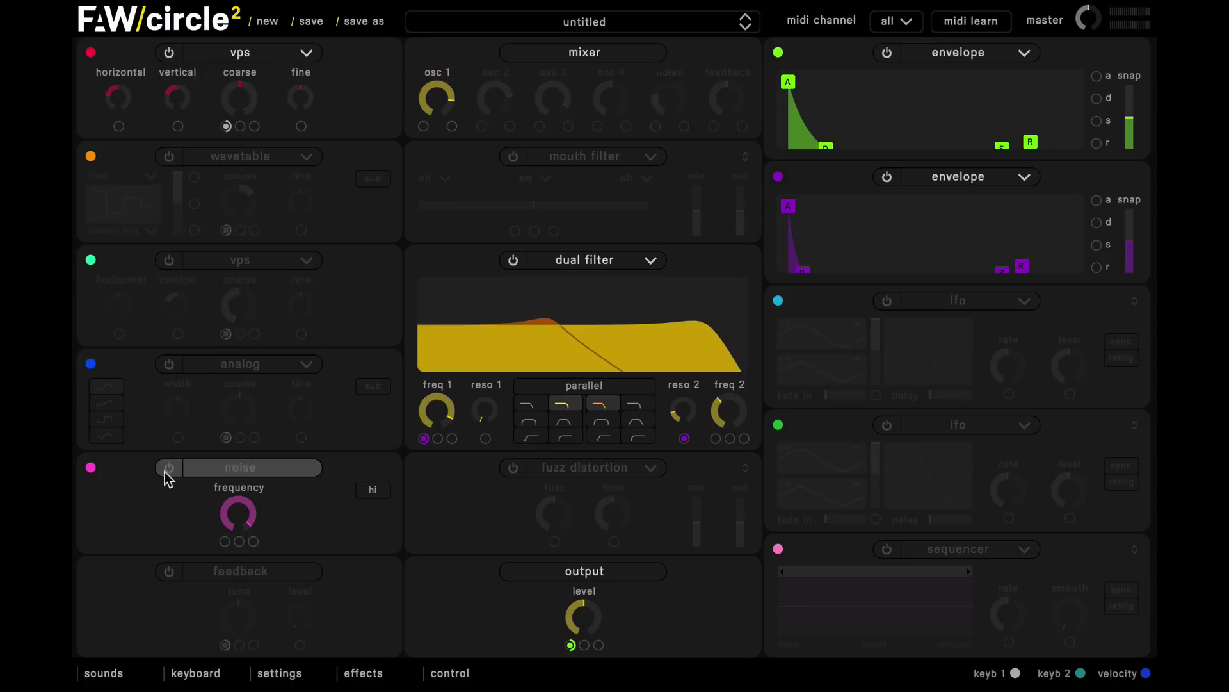
drag(783, 183, 179, 132)
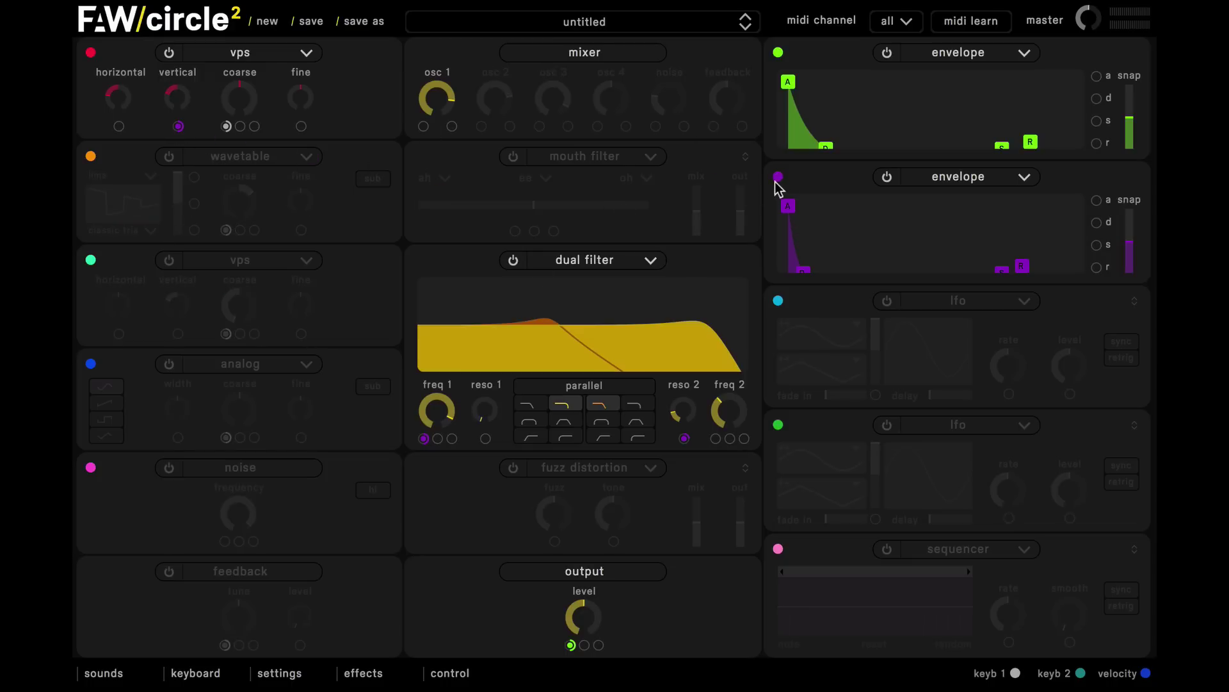
drag(776, 181, 118, 125)
- Set the horizontal mod amount to -0.476 and vertical to 0.316, then re-enable the oscillators
mouse_move(119, 126)
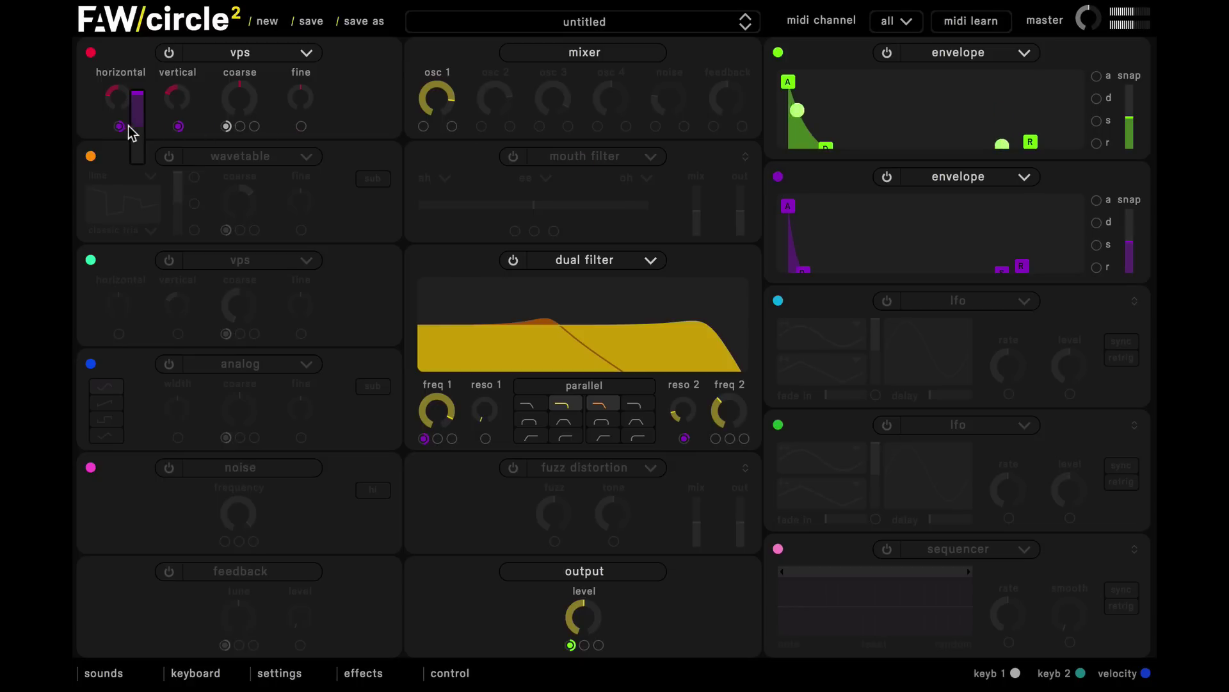
drag(143, 125, 141, 149)
mouse_move(179, 127)
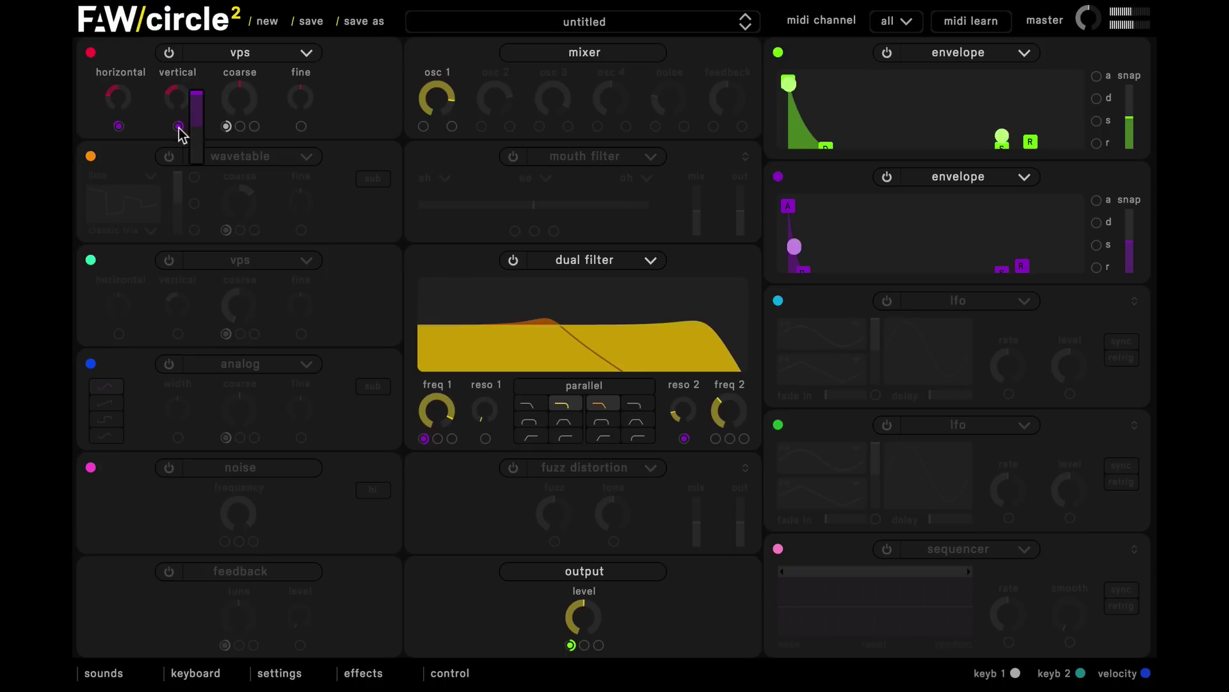
drag(200, 123, 194, 170)
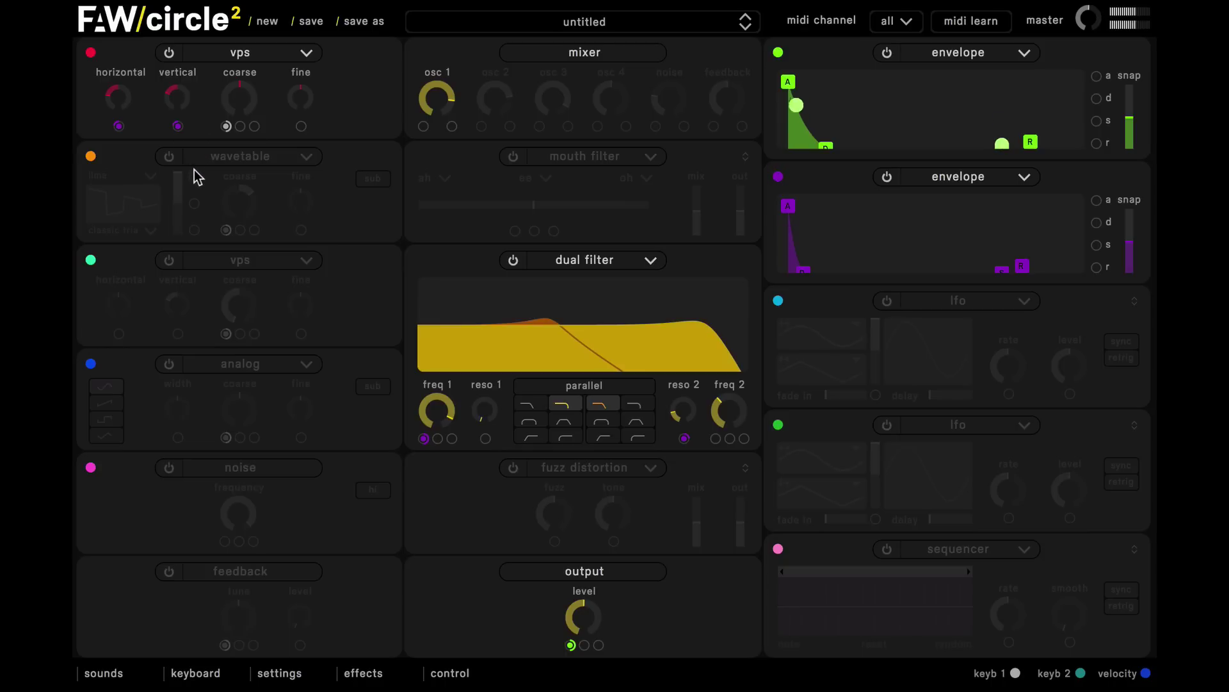
click(168, 157)
click(169, 260)
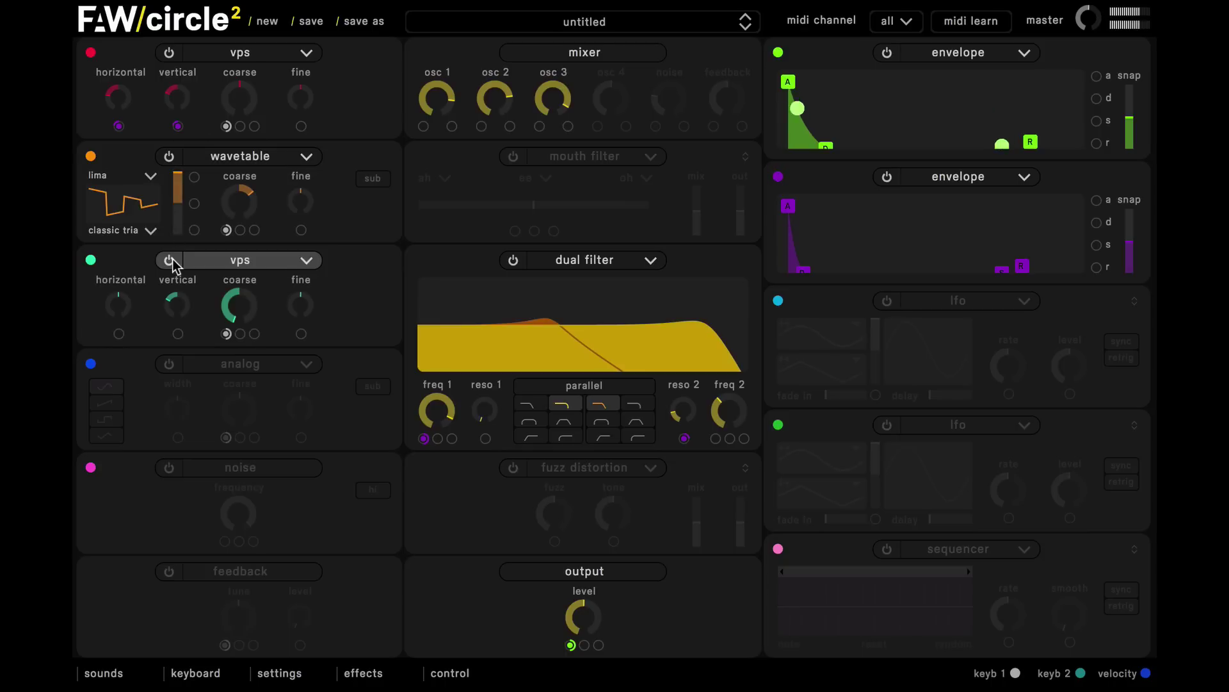
click(169, 466)
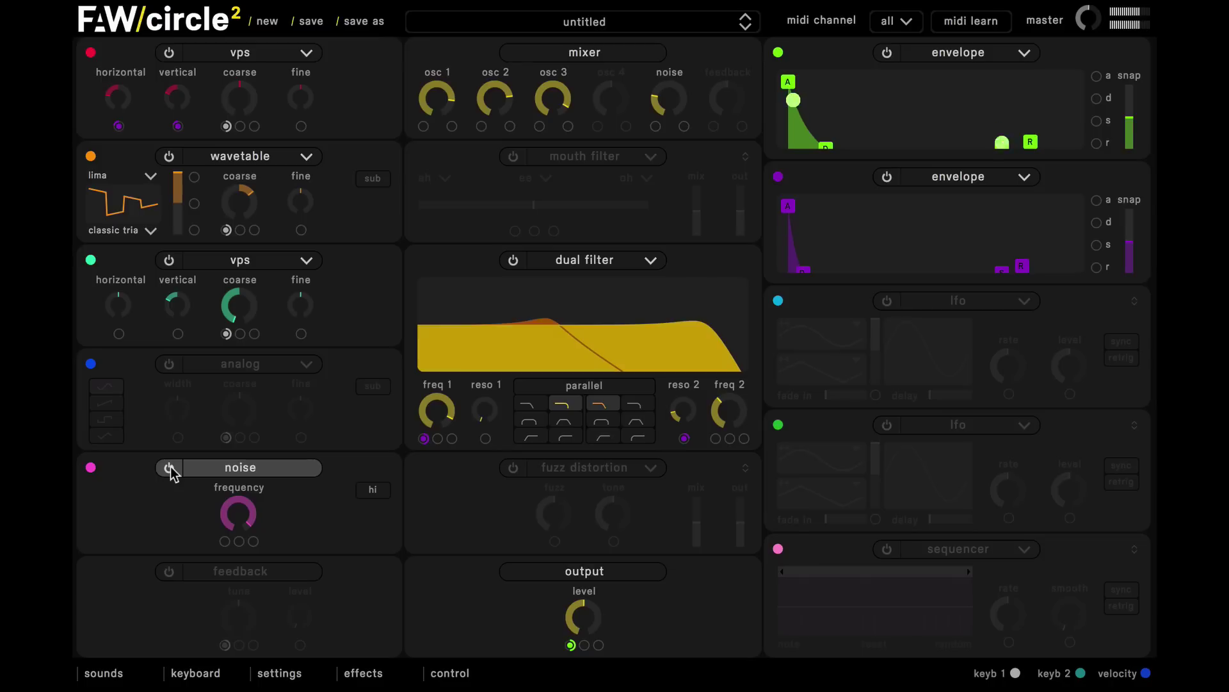
- Route envelope 1 to the second VPS oscillator's vertical
click(170, 468)
click(169, 468)
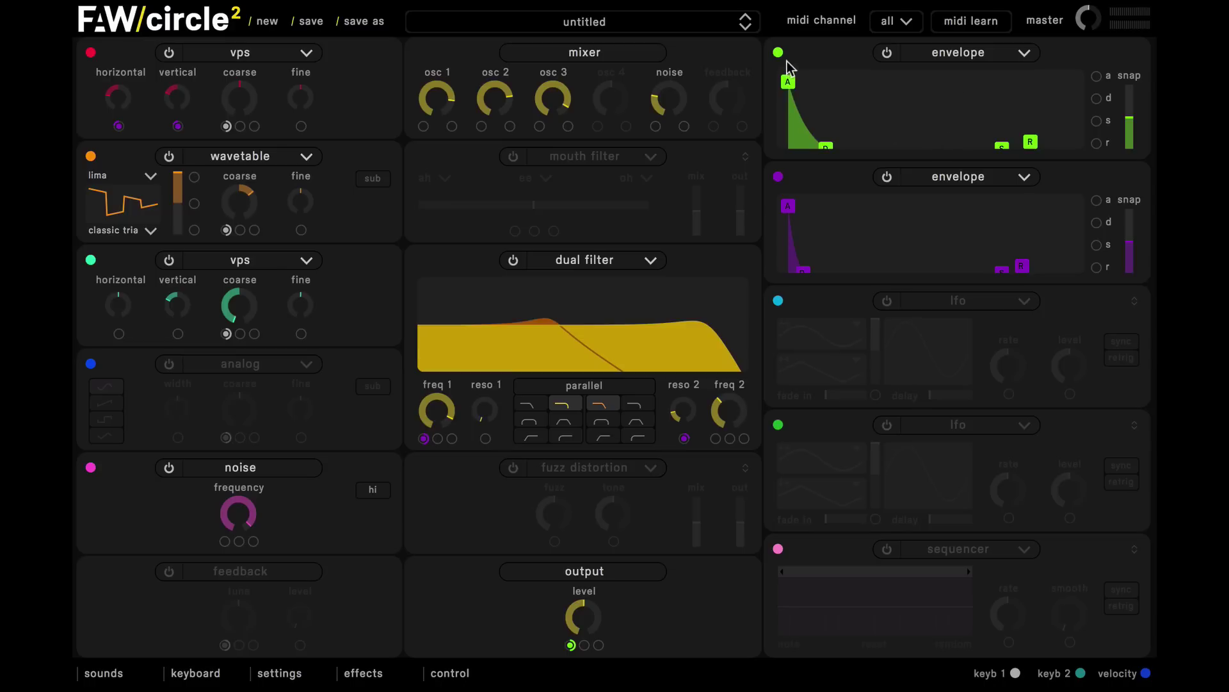
drag(778, 57, 181, 343)
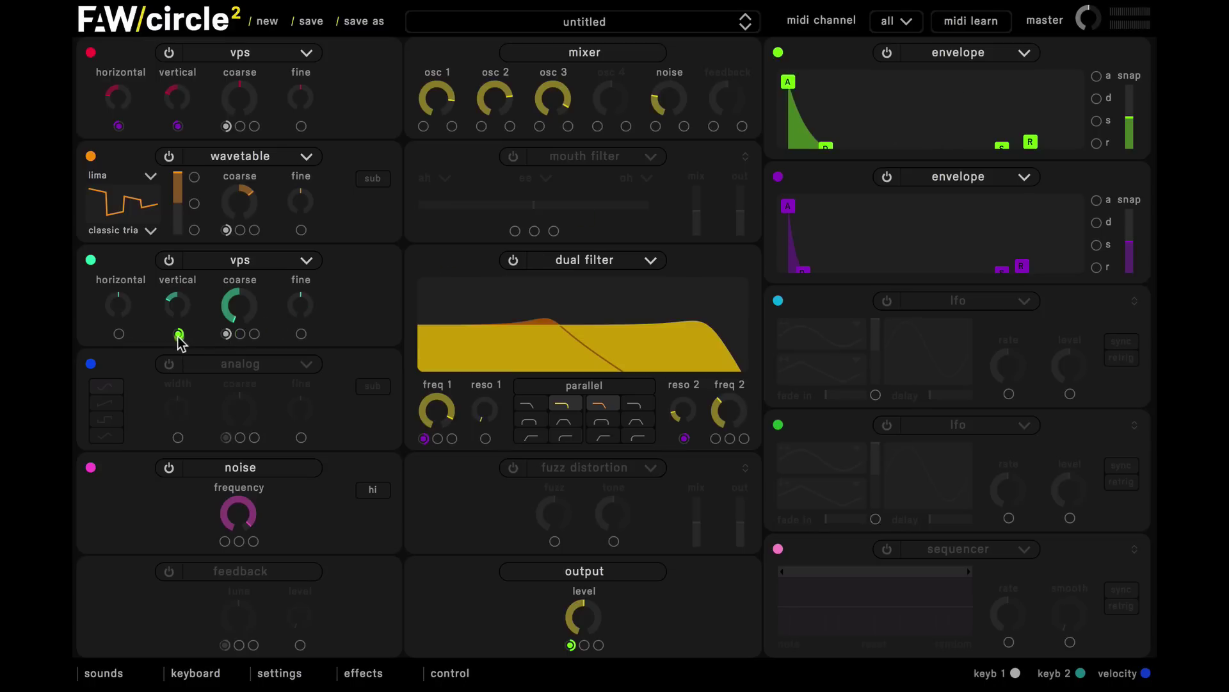
- Solo the second VPS oscillator and set its vertical modulation amount
click(168, 468)
click(168, 260)
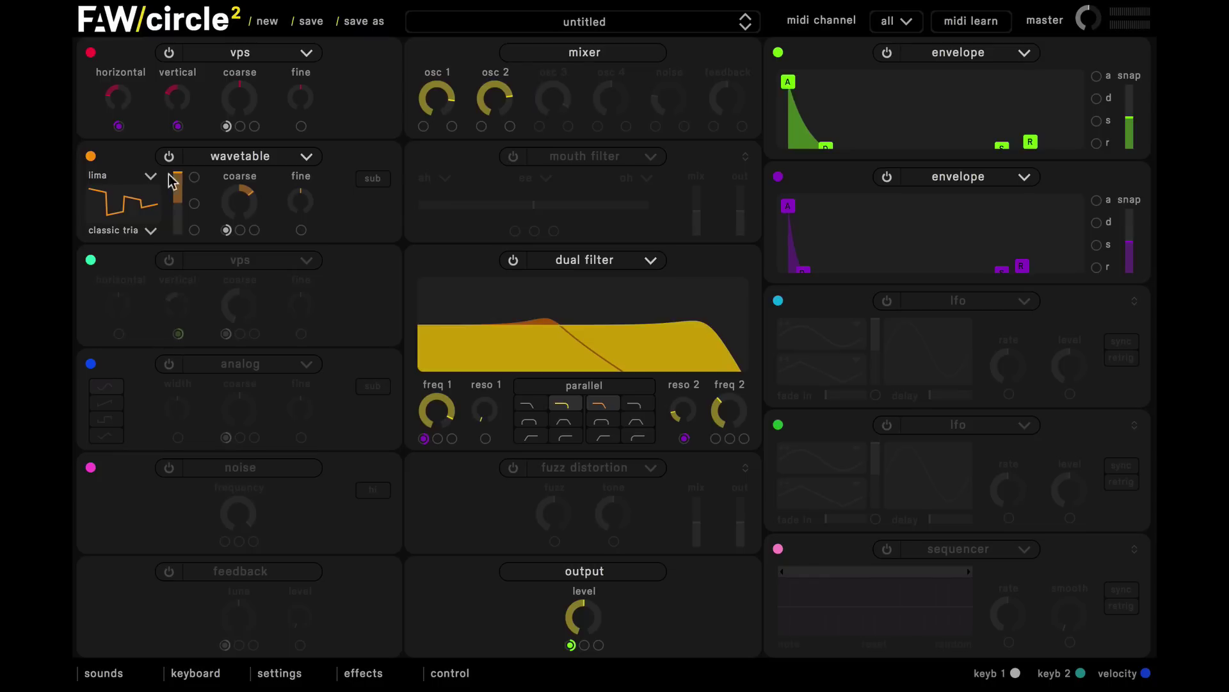
click(168, 156)
click(168, 52)
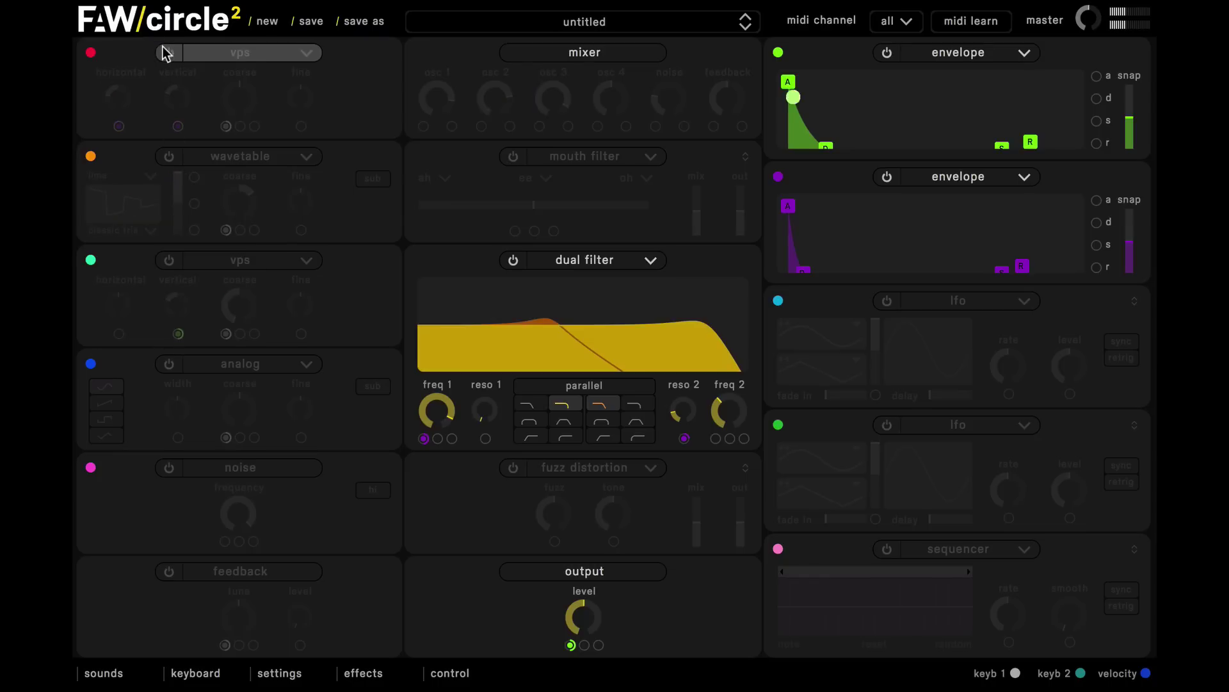
click(169, 260)
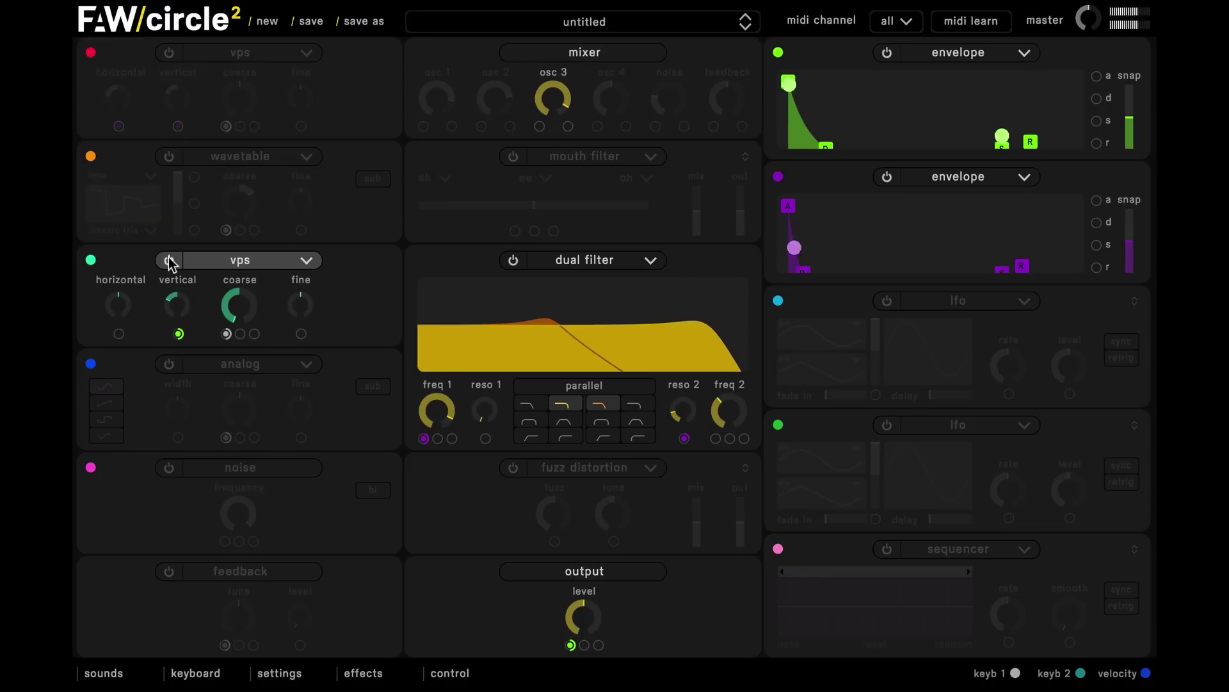
click(178, 333)
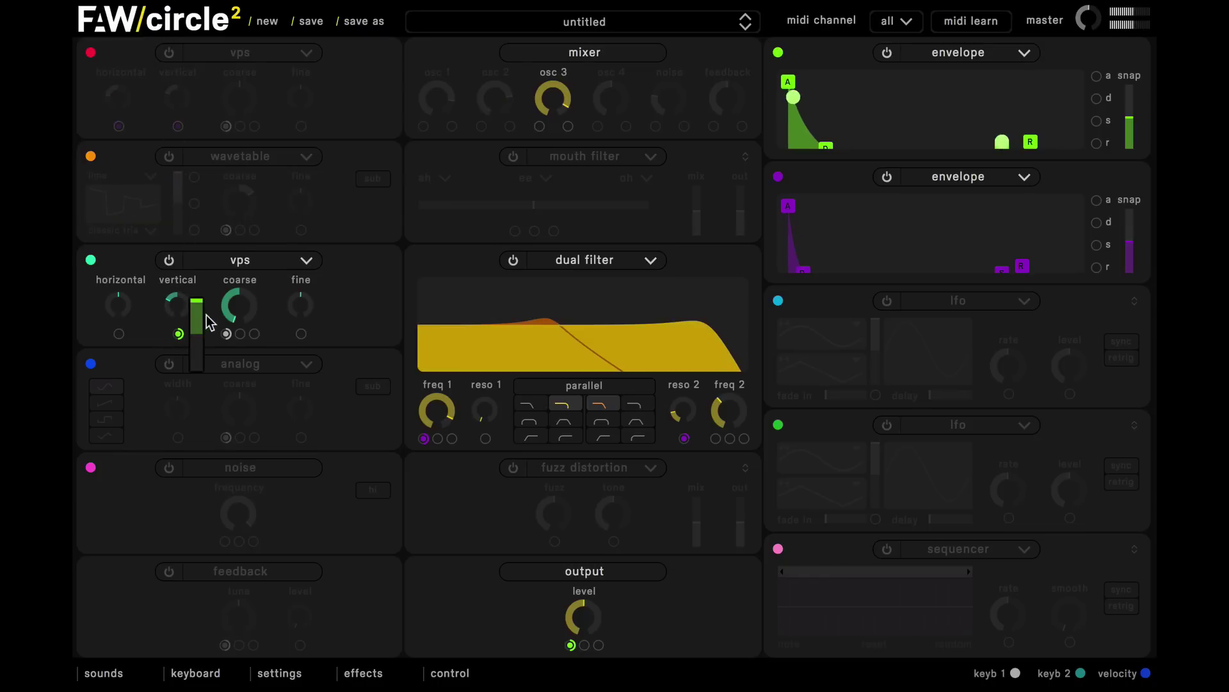
drag(200, 323, 214, 297)
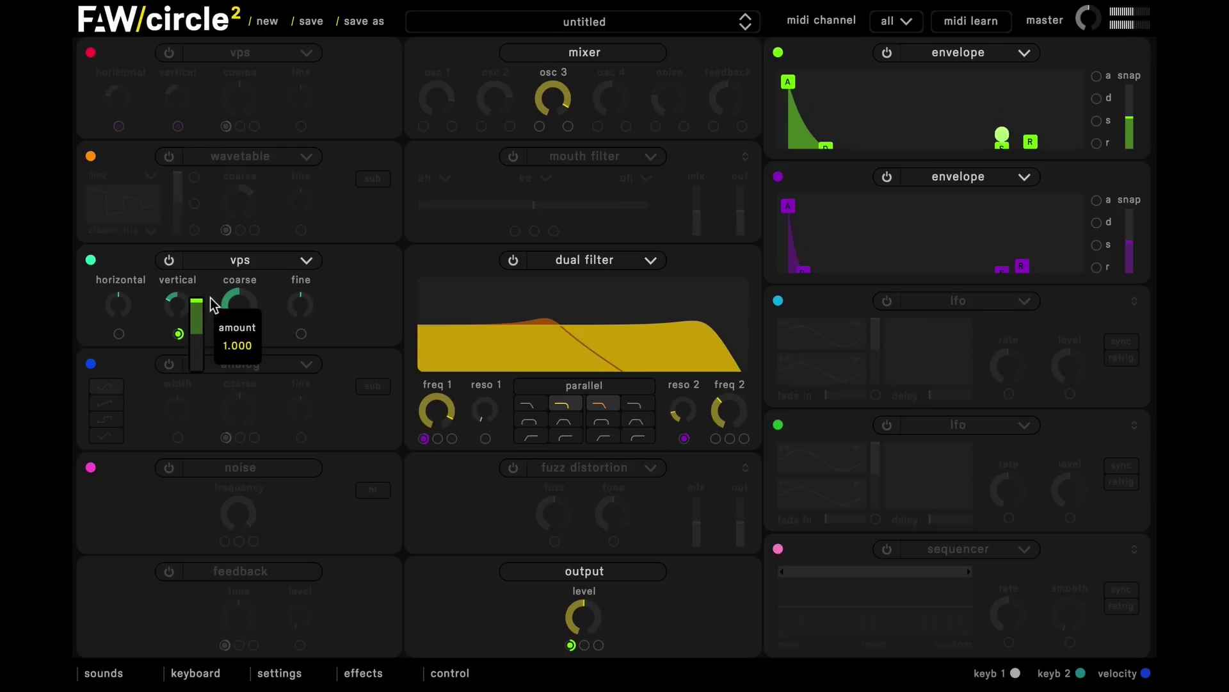
- Turn the noise, wavetable and first VPS oscillators back on and set output level to 0.660
click(168, 469)
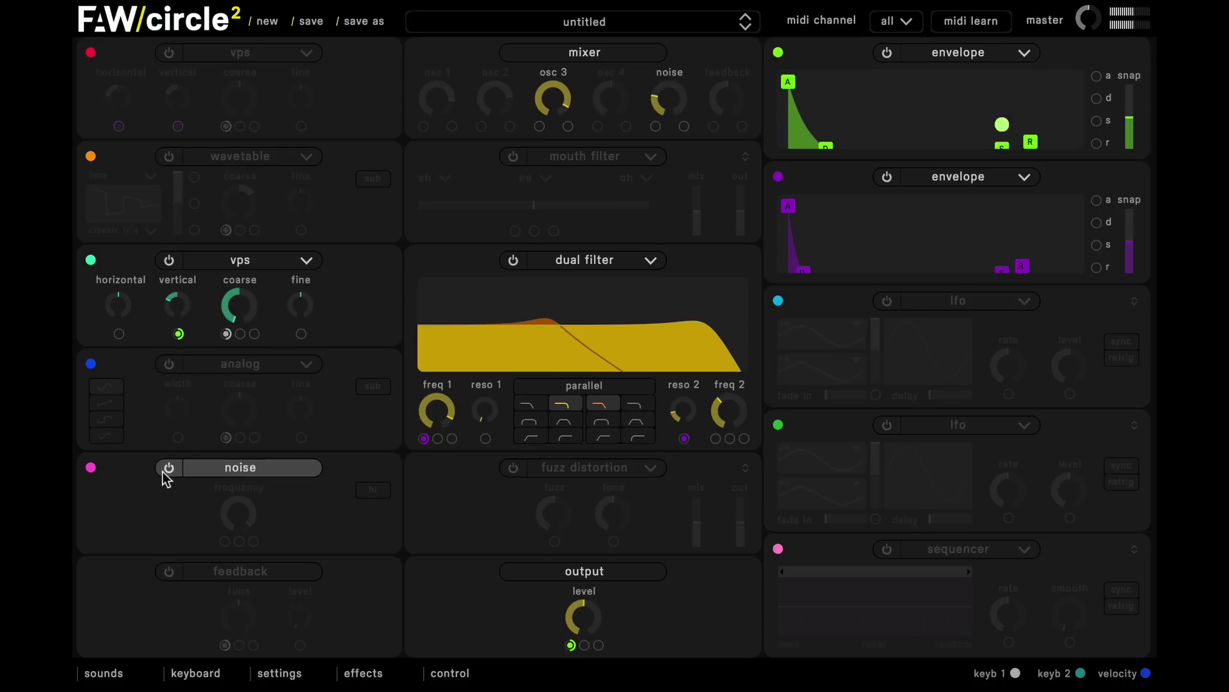
click(171, 157)
click(169, 53)
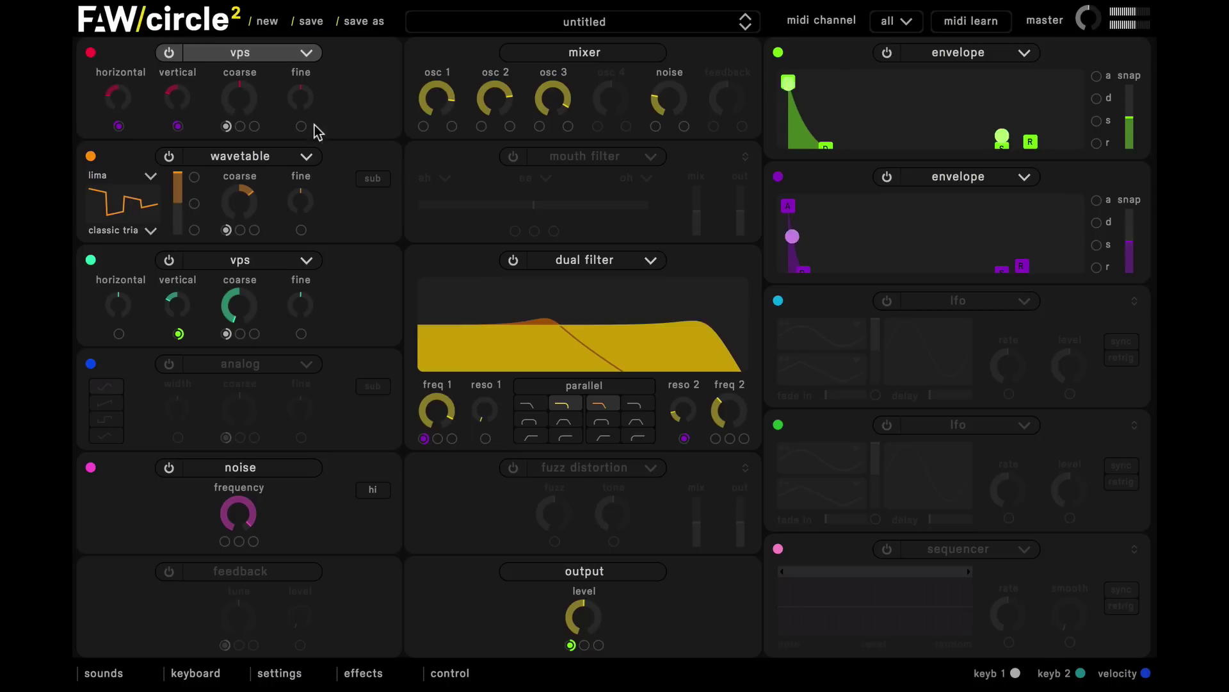
drag(583, 604, 571, 592)
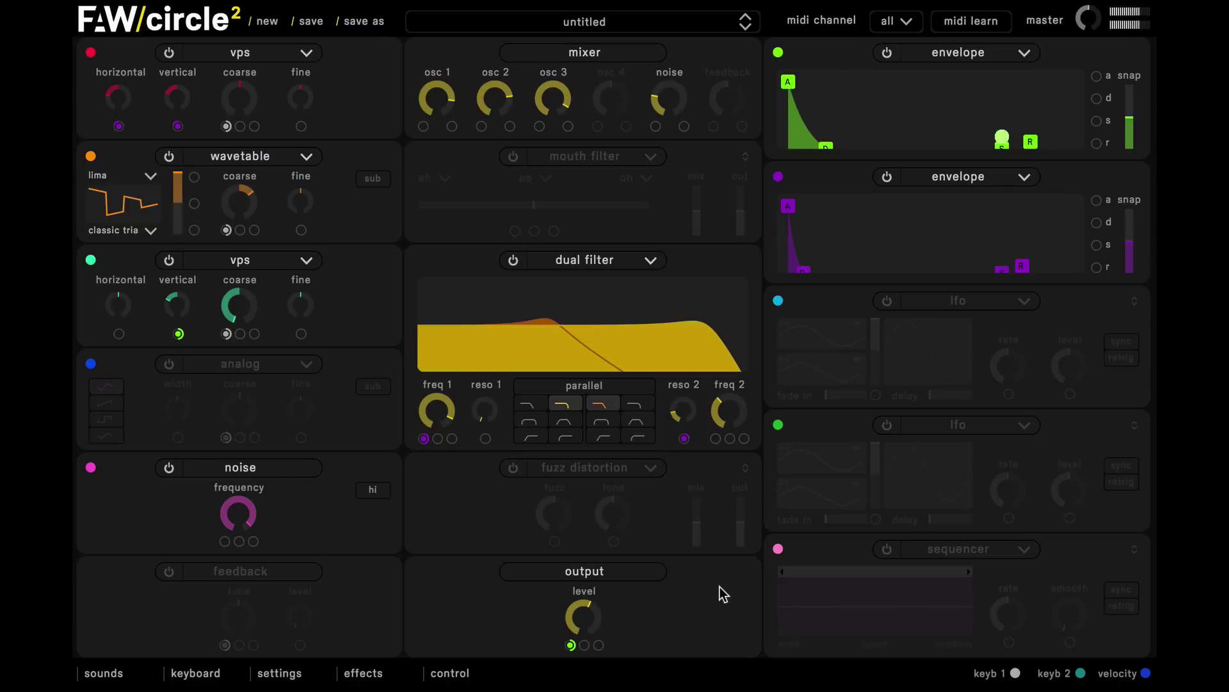
- Turn on effect slot 1, switch it from phaser to chorus, and load the light chorus preset
click(377, 670)
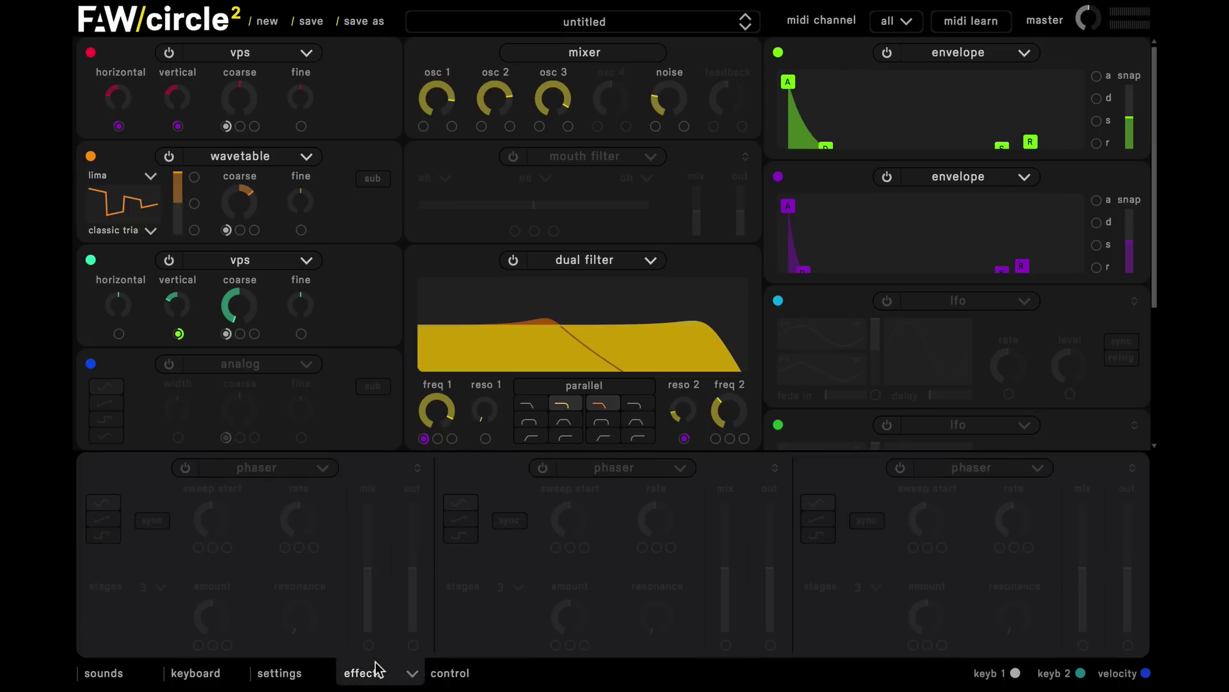
click(186, 470)
click(245, 471)
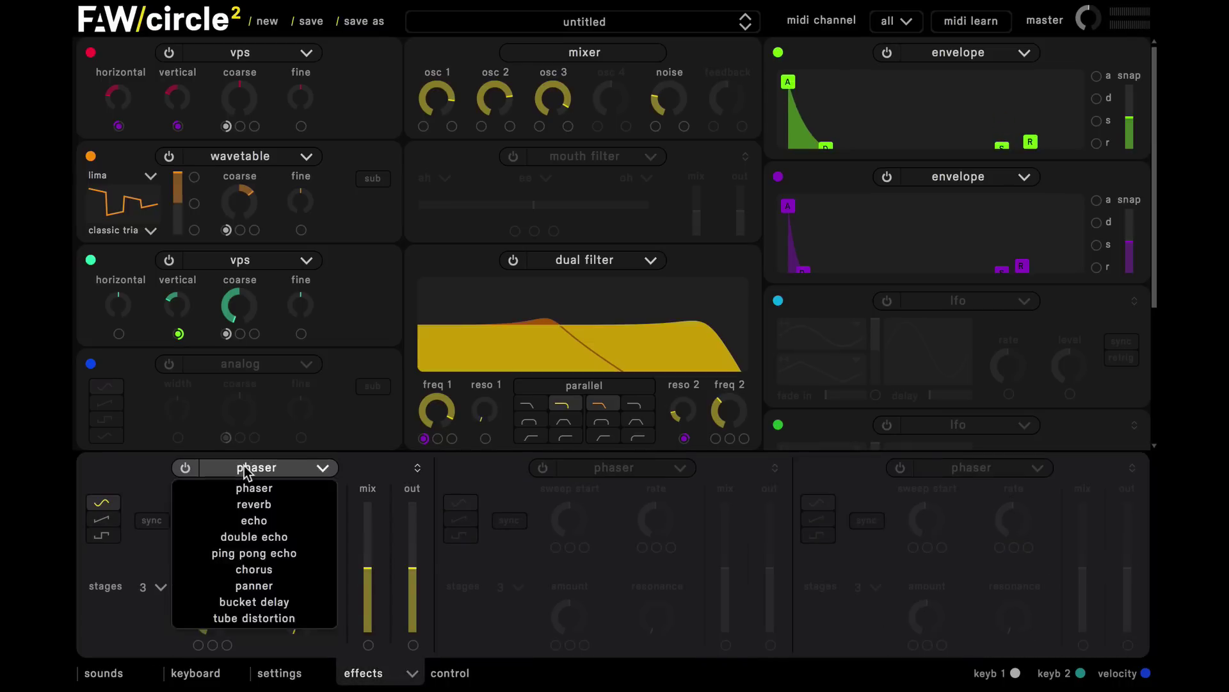
click(298, 567)
click(387, 485)
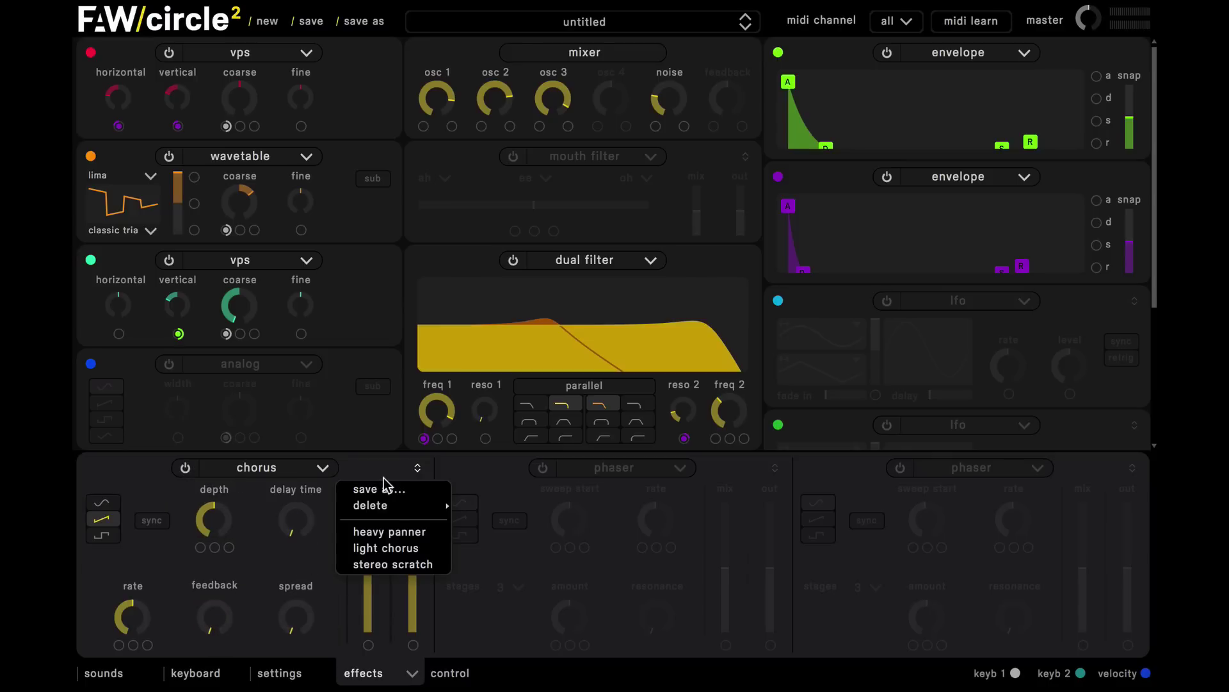
click(407, 551)
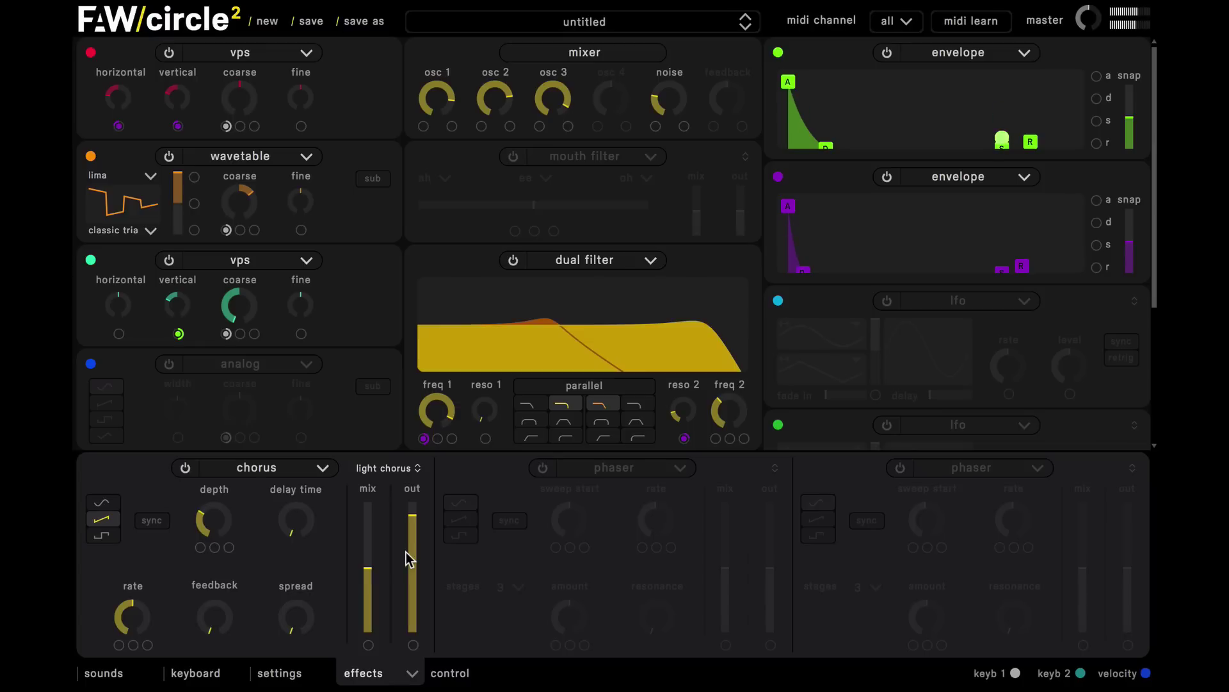
- Turn on effect slot 2 as a reverb and enlarge its size
click(543, 469)
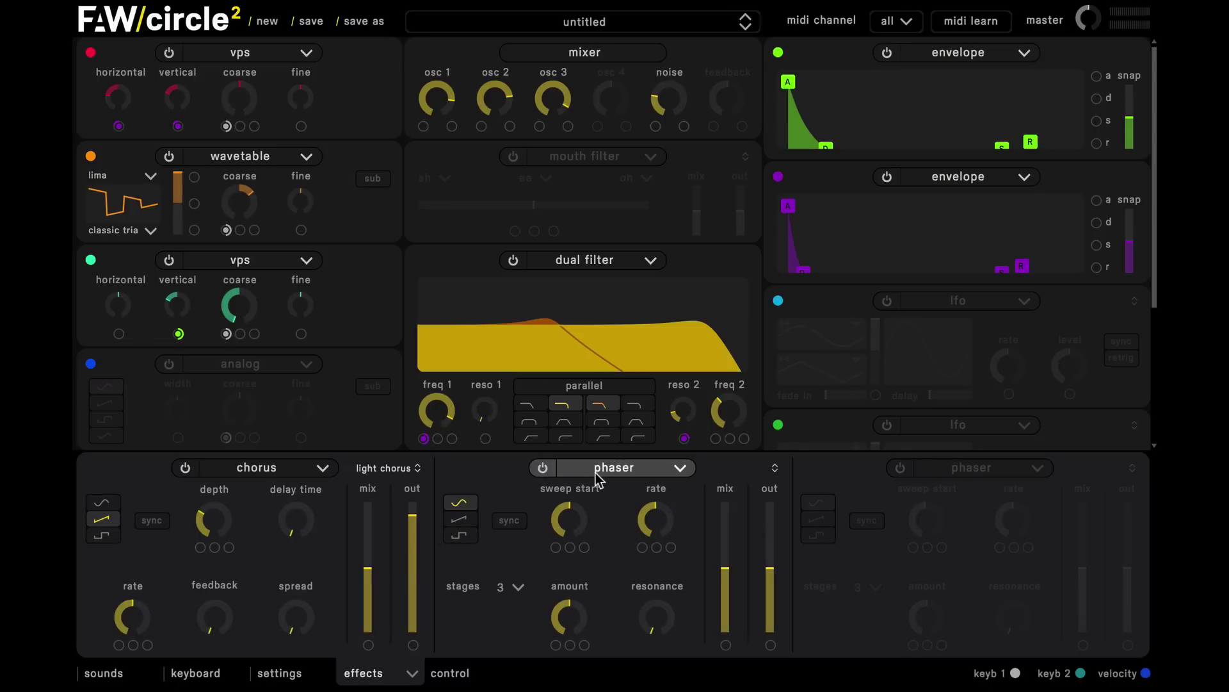
click(566, 468)
click(602, 503)
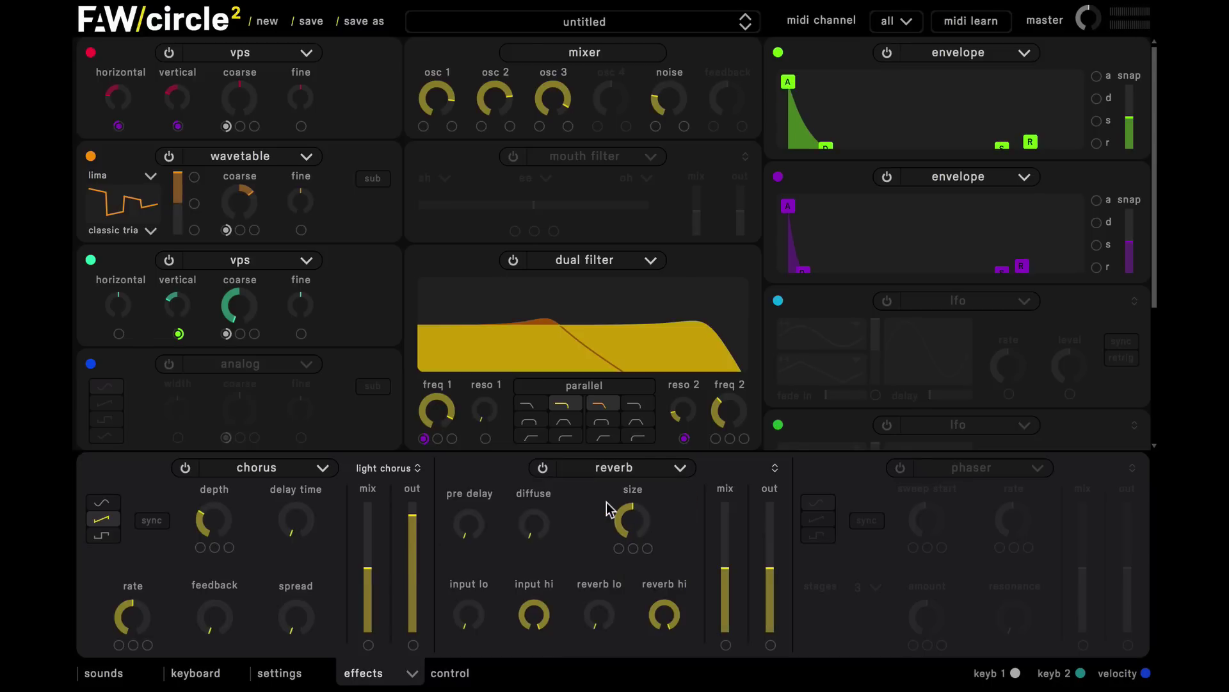
drag(621, 521, 610, 419)
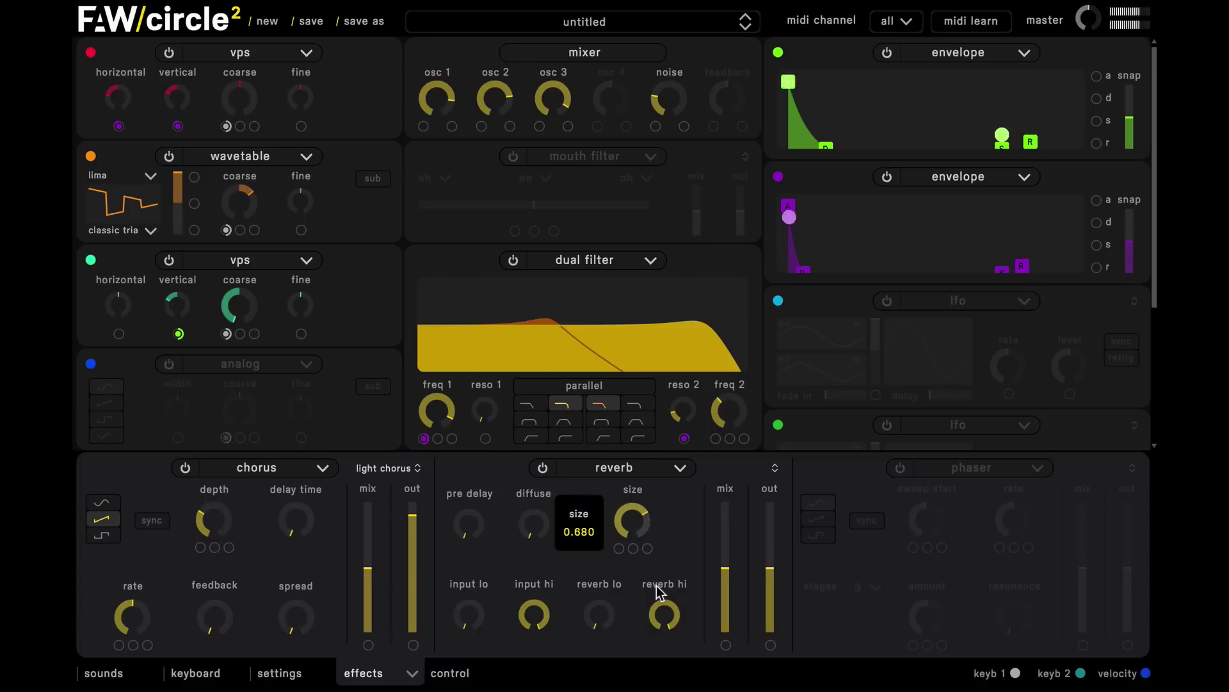
- Raise the reverb output to 80% and set the mix to about 35%
click(732, 599)
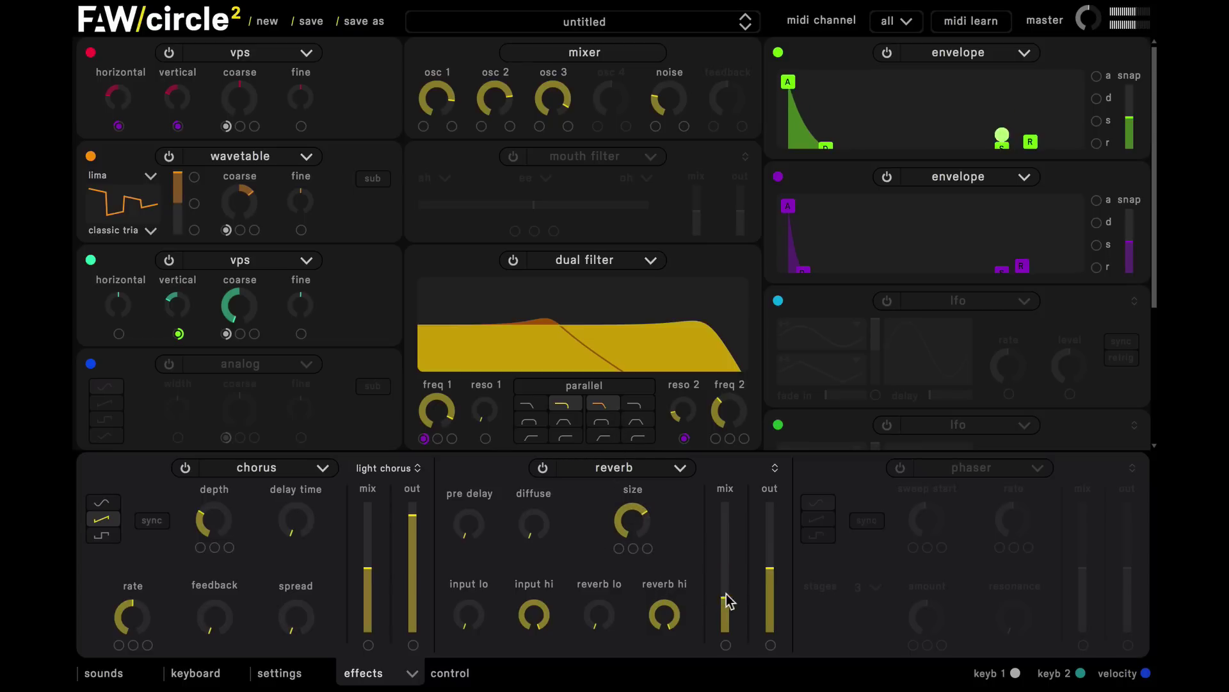
drag(770, 576, 775, 519)
drag(723, 596, 723, 586)
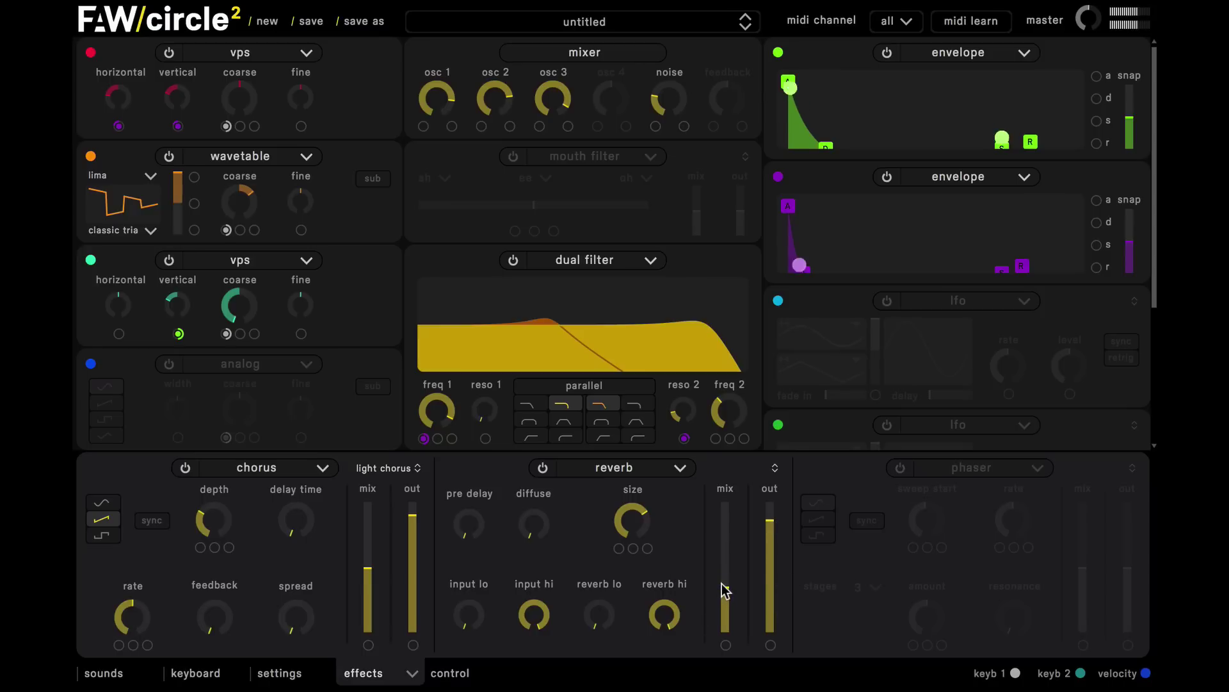
- Add a short reverb pre delay and cut input lows near 192 Hz and tail lows near 178 Hz
drag(480, 520, 452, 441)
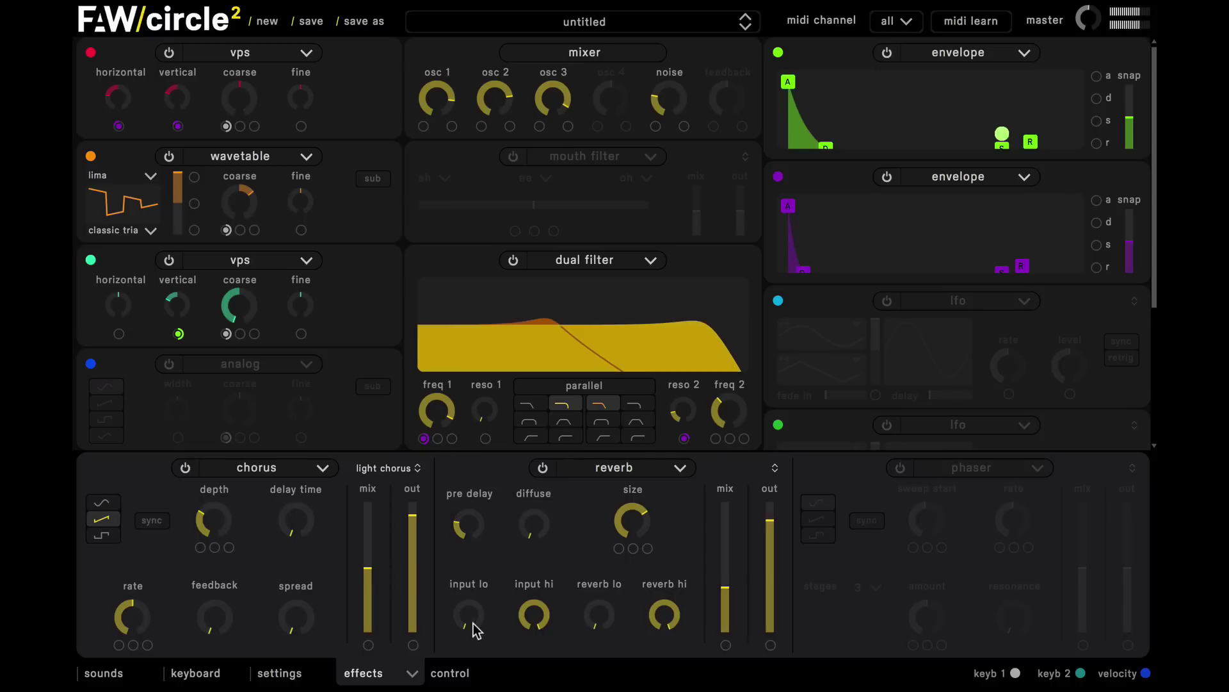
drag(474, 630, 463, 508)
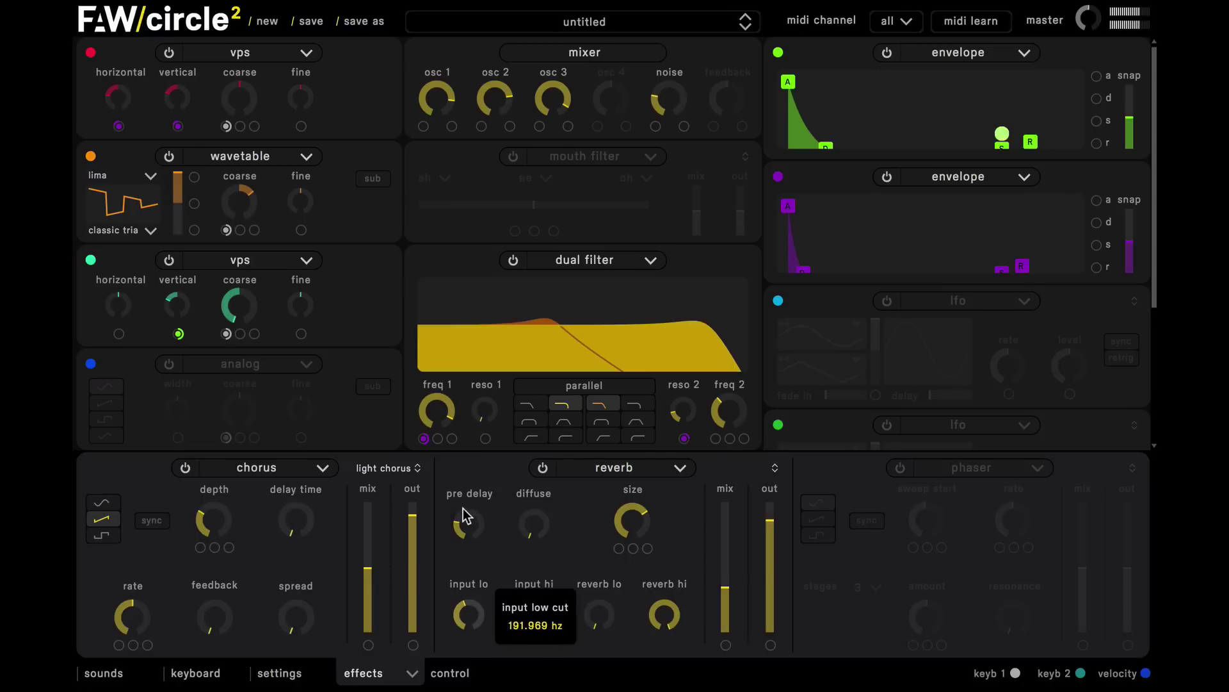
mouse_move(605, 630)
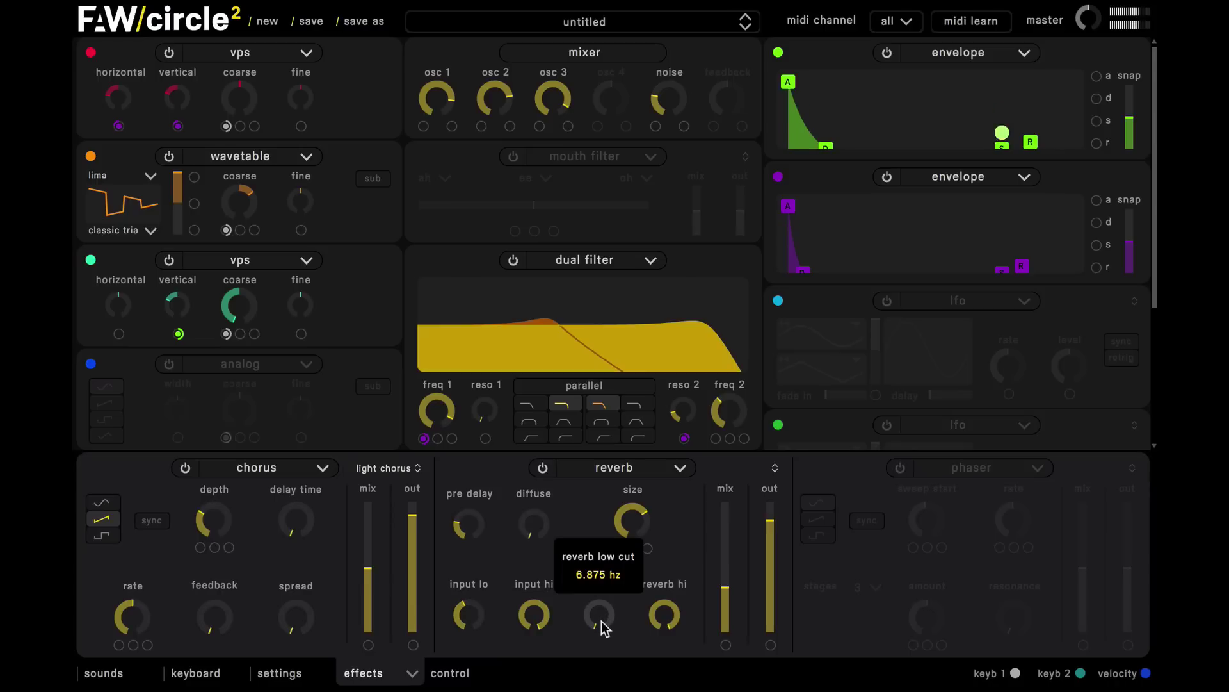
drag(605, 629, 575, 512)
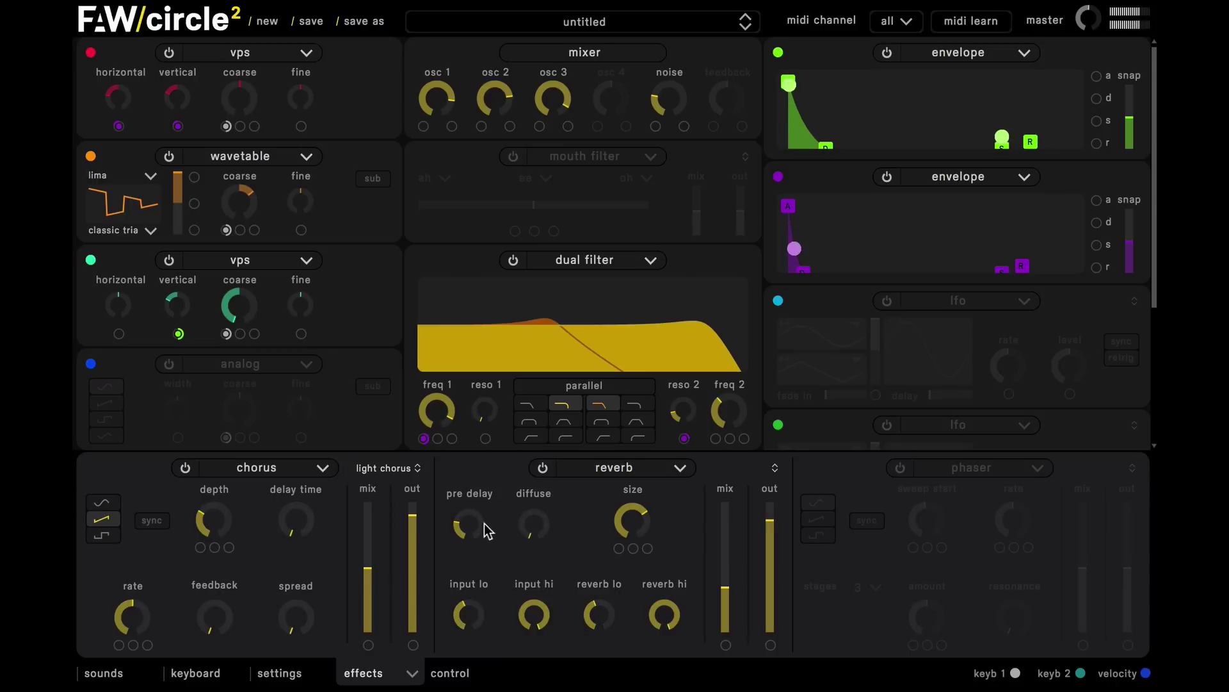
- Lower the reverb mix, settling at roughly 24–28%
mouse_move(473, 529)
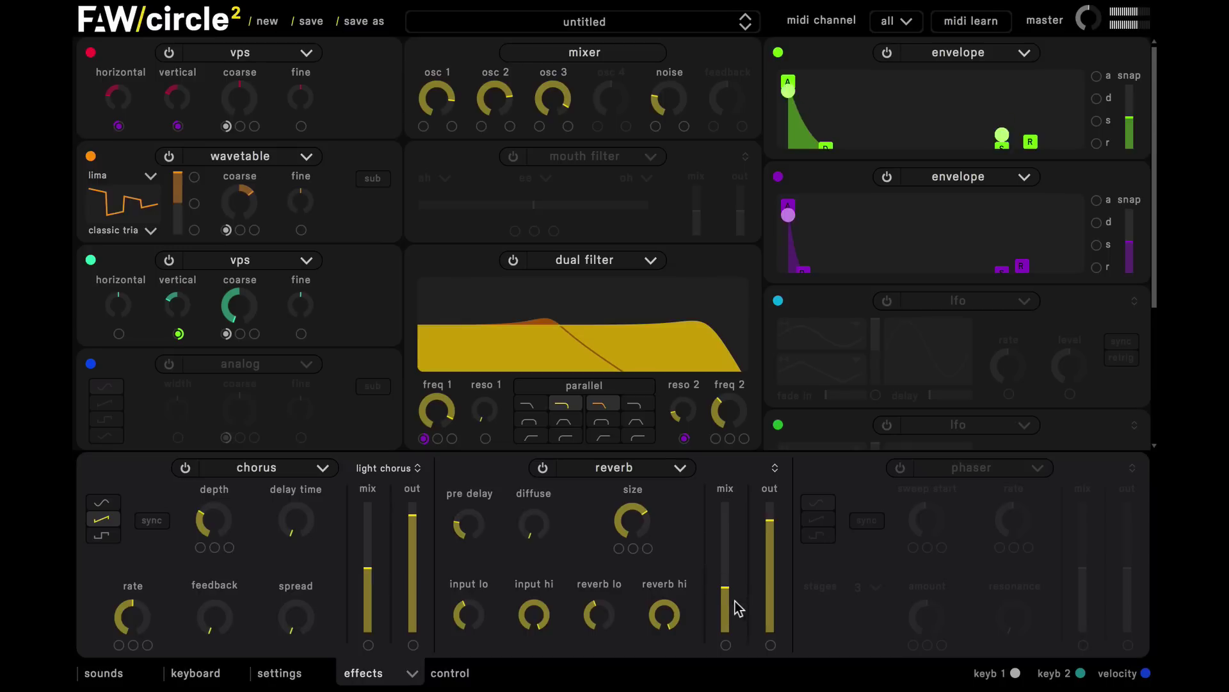
drag(727, 609, 728, 595)
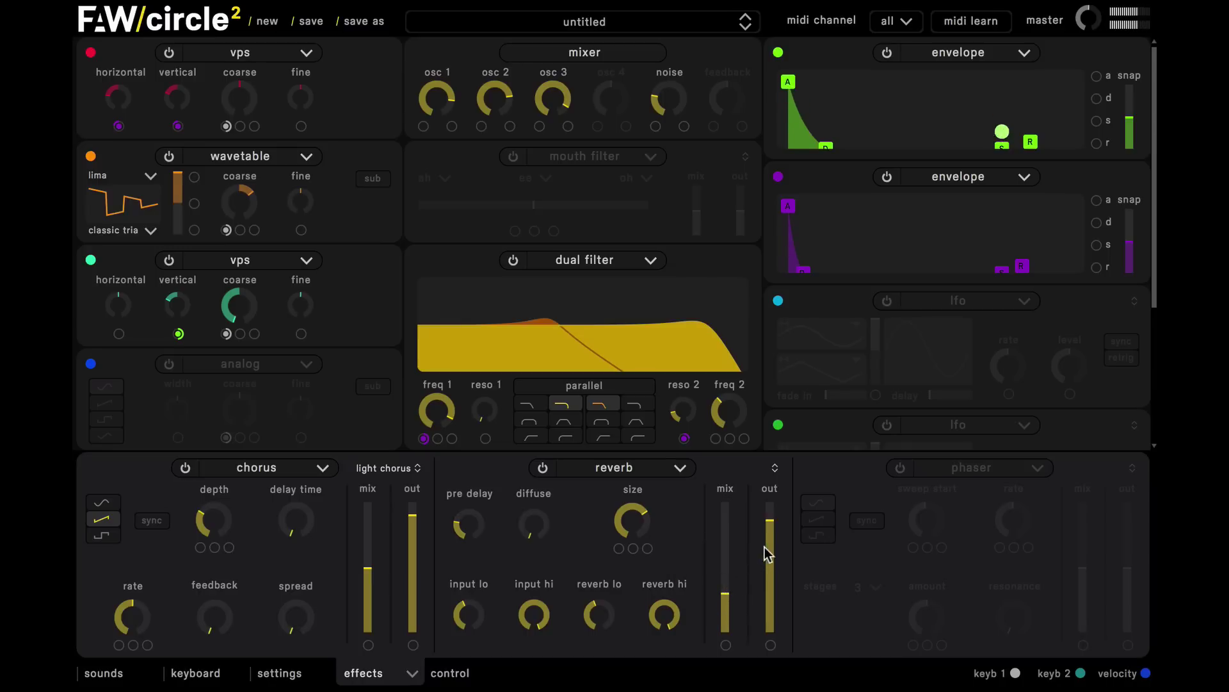
mouse_move(771, 526)
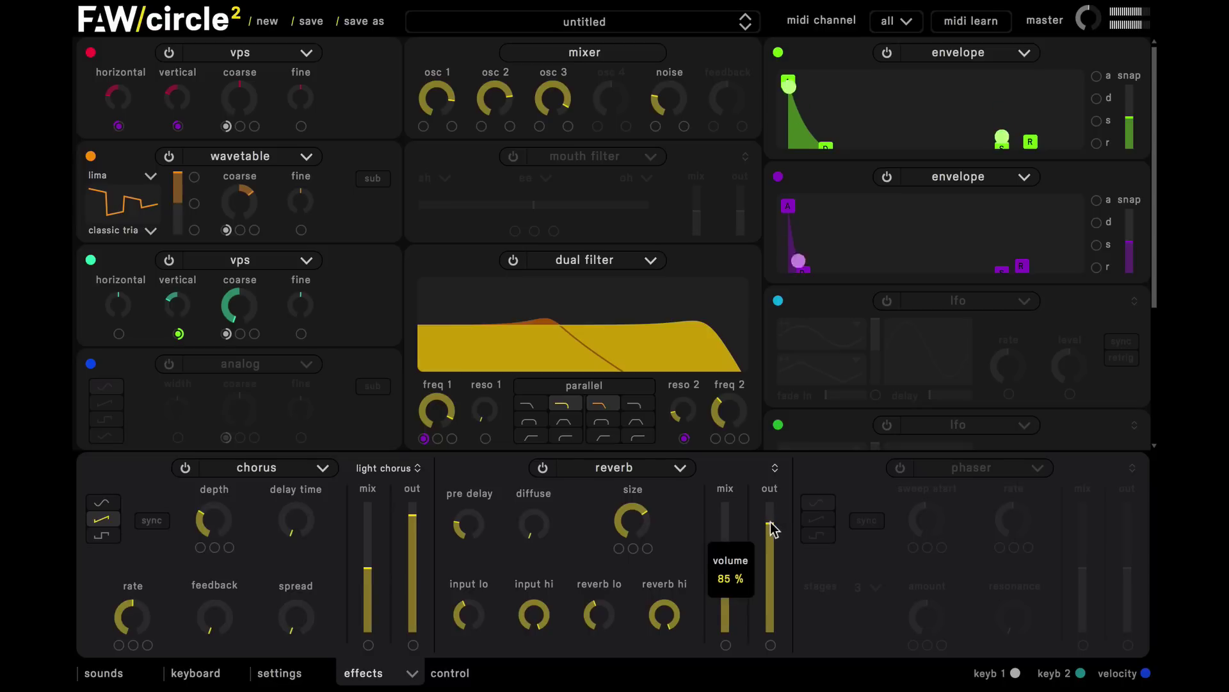
mouse_move(725, 605)
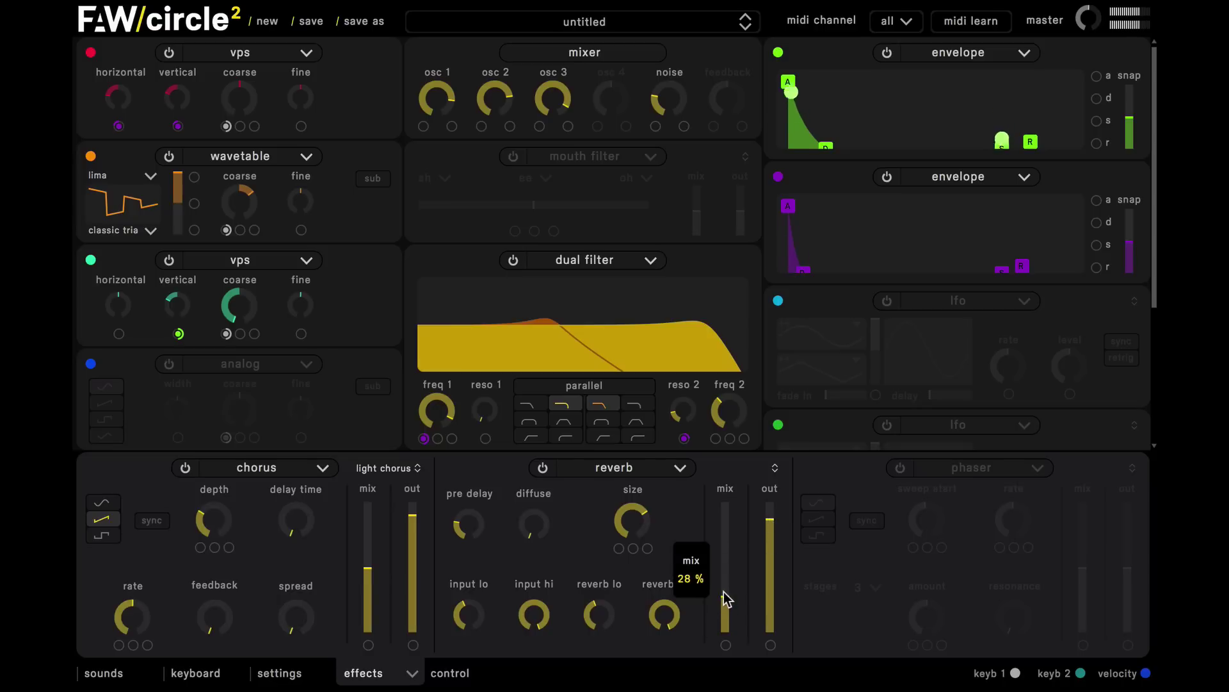
scroll(725, 597, down, 3)
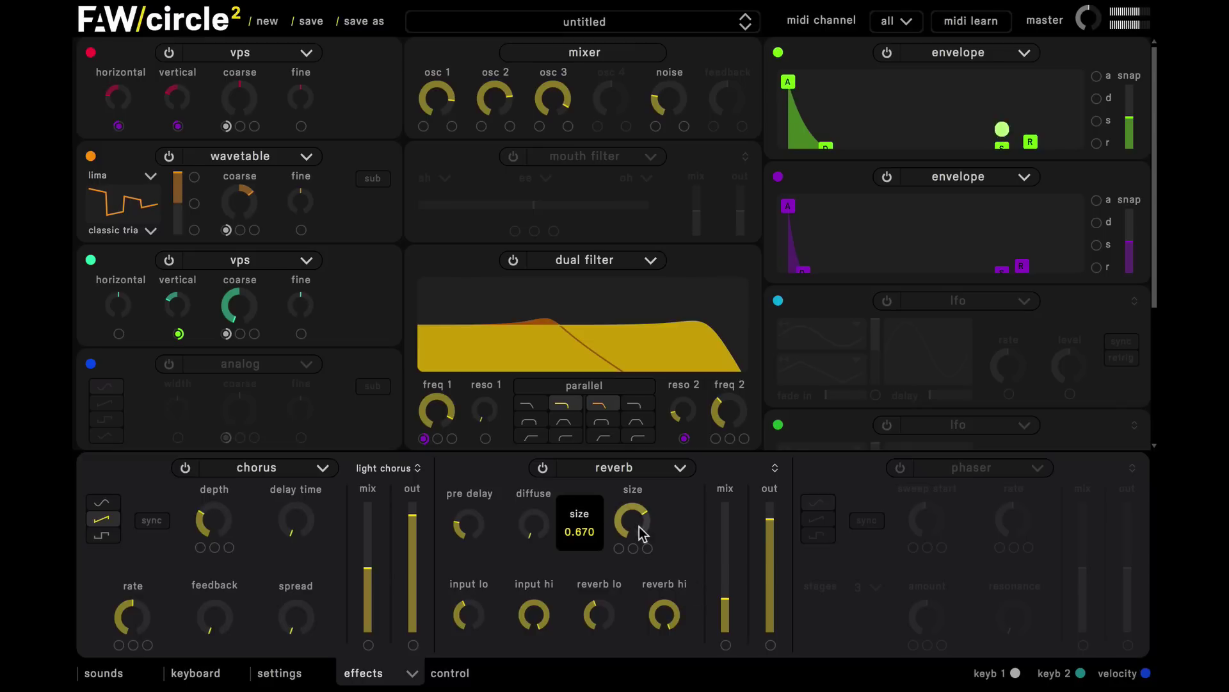
scroll(639, 528, down, 1)
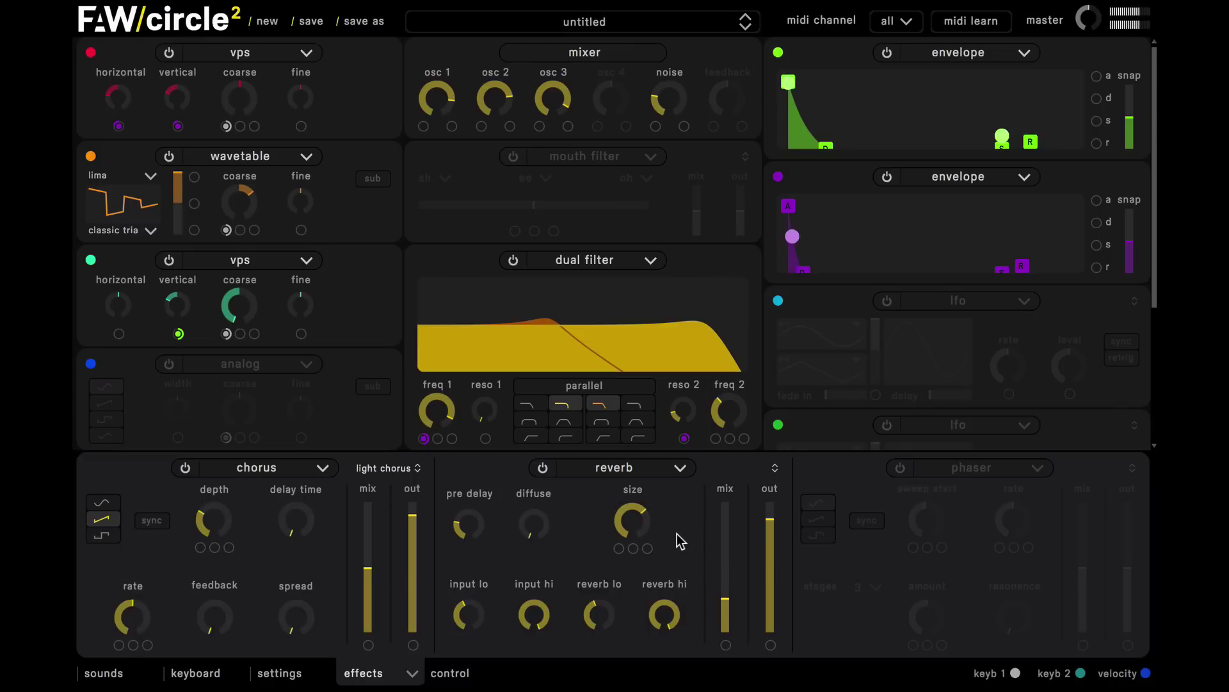